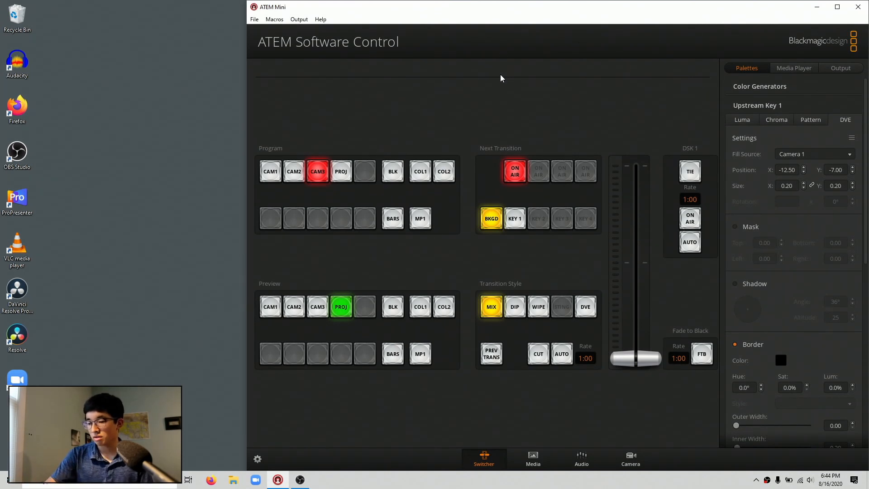
# Search the computer's apps for "atem", clear the query and dismiss the search
pyautogui.press('Escape')
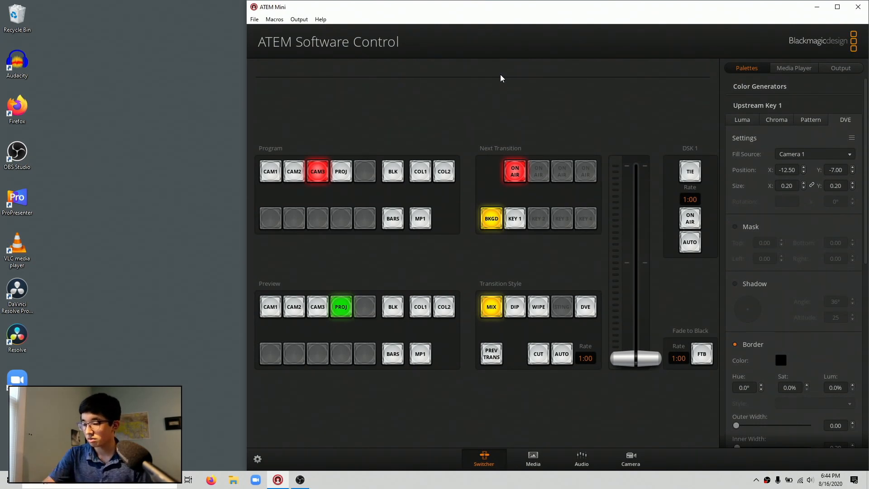
pyautogui.press('Escape')
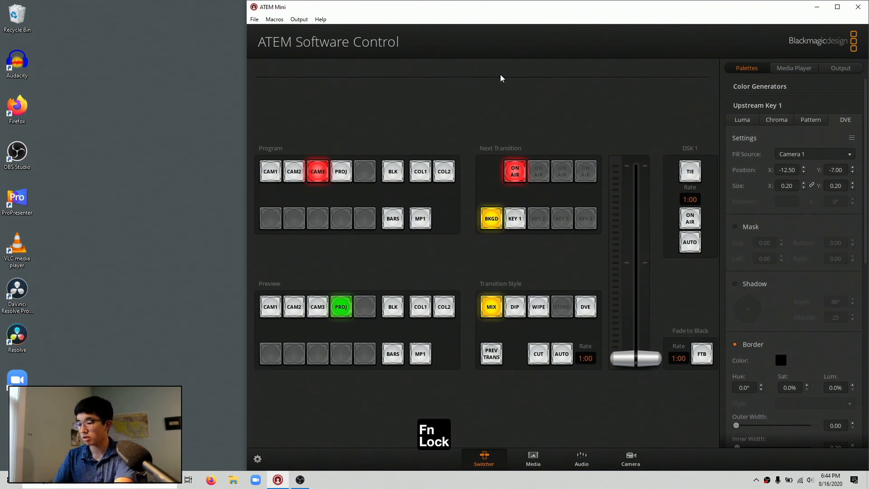
pyautogui.press('super')
pyautogui.write('ate')
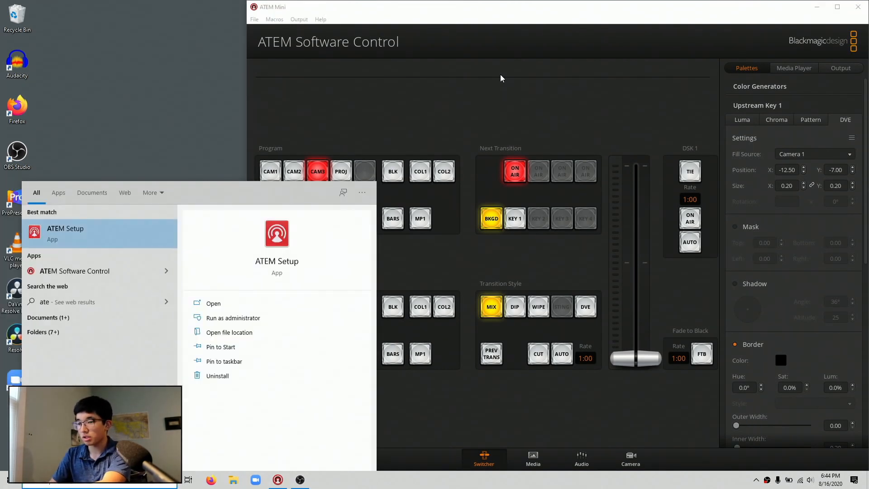
pyautogui.write('m')
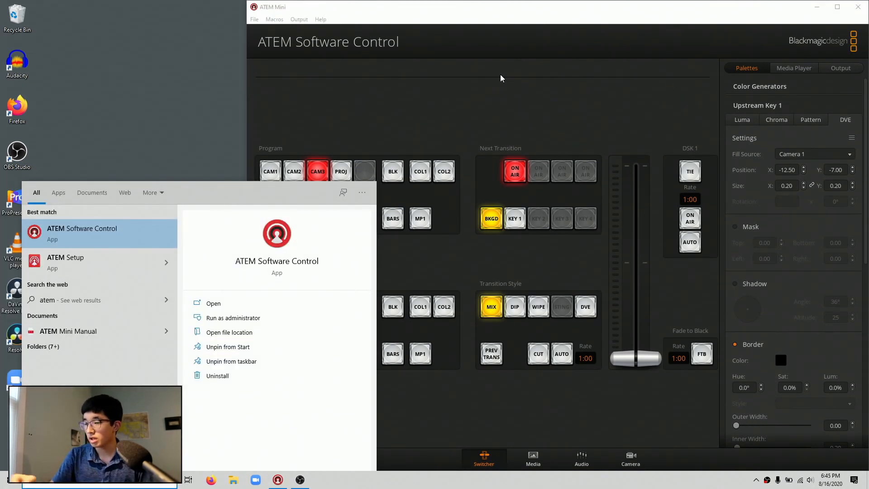
pyautogui.press('BackSpace')
pyautogui.press('BackSpace')
pyautogui.press('BackSpace')
pyautogui.press('BackSpace')
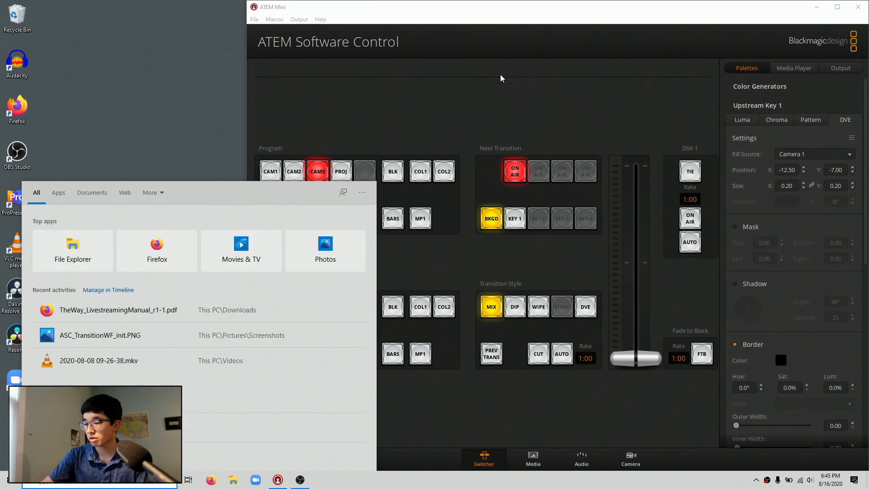
pyautogui.press('Escape')
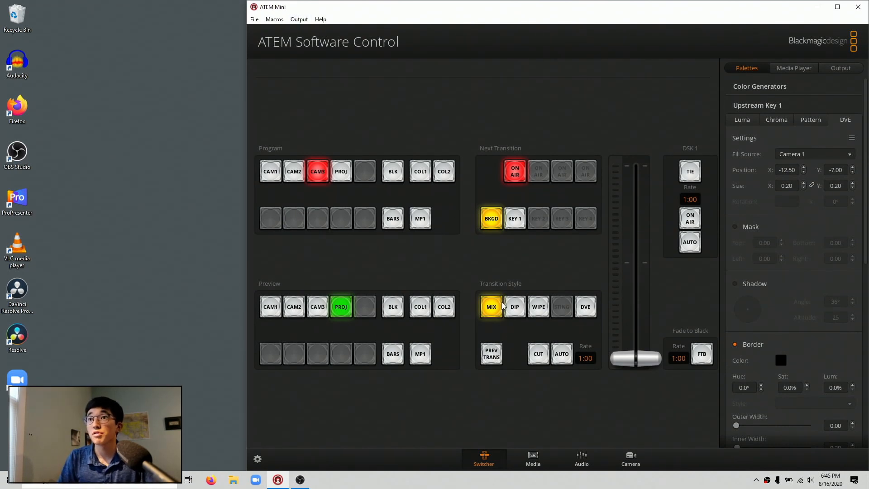
# View the stills media pool, and switch off the right channel of Mic 1 in the audio mixer
pyautogui.click(523, 459)
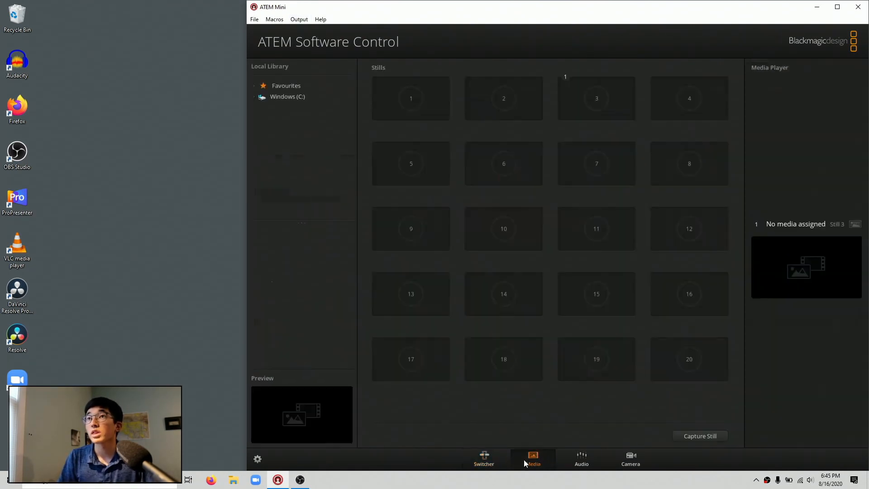
pyautogui.click(576, 459)
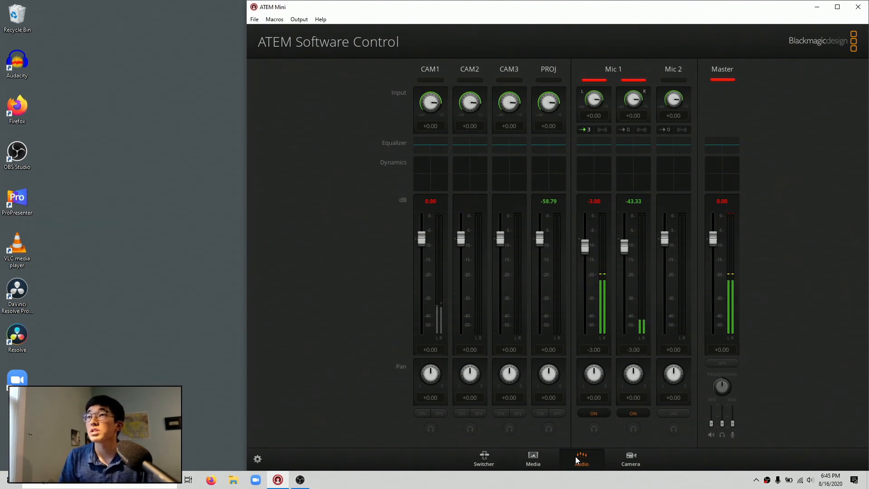
pyautogui.click(632, 413)
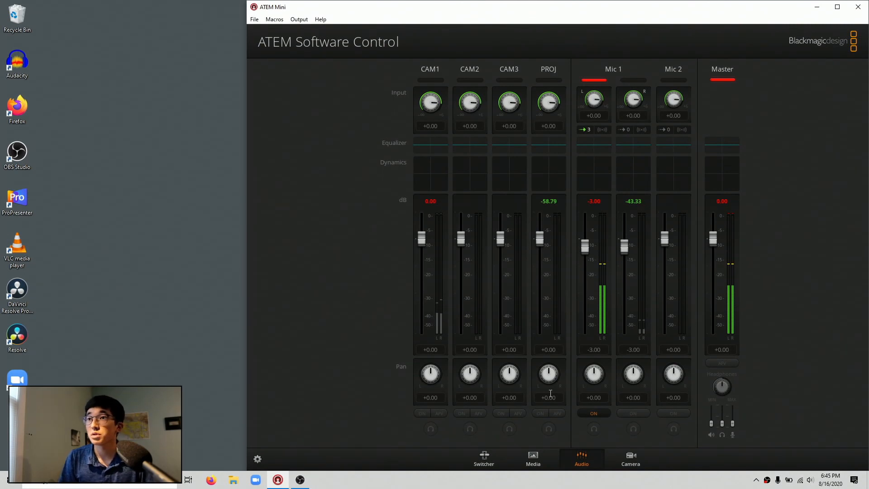
# View the camera controls, and cut the PROJ preview source to the program output from the switcher page
pyautogui.click(628, 458)
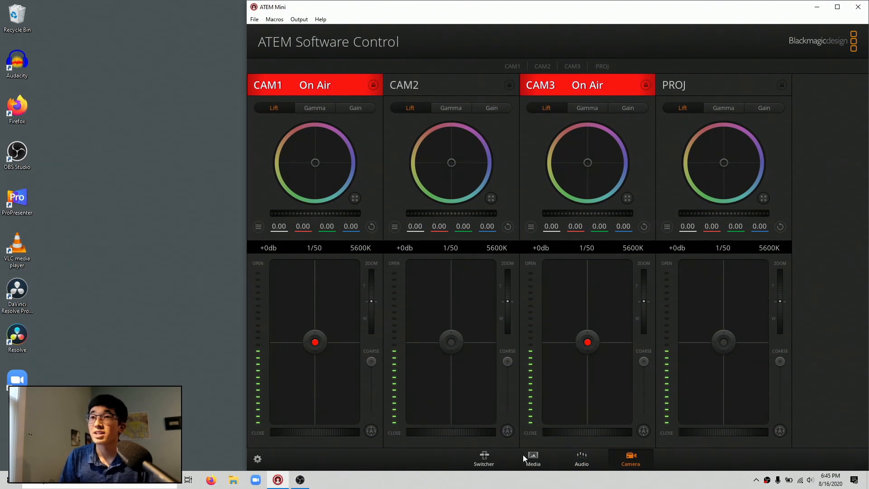
pyautogui.click(483, 466)
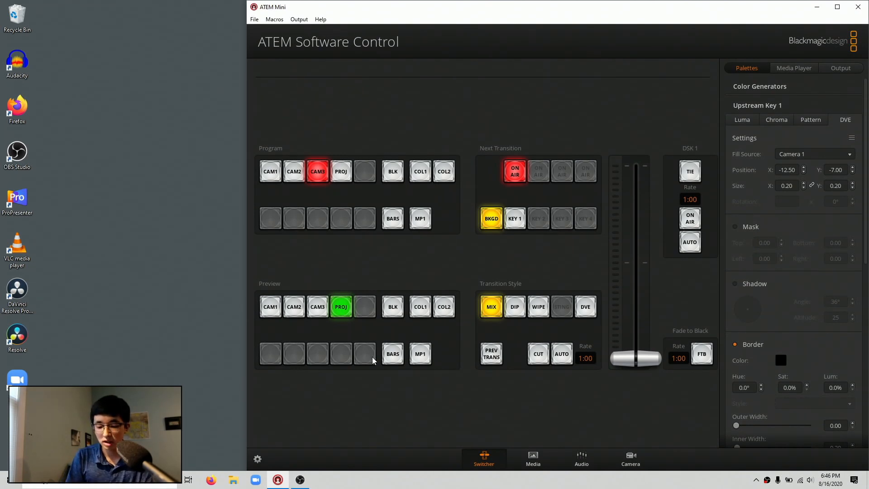
pyautogui.click(538, 359)
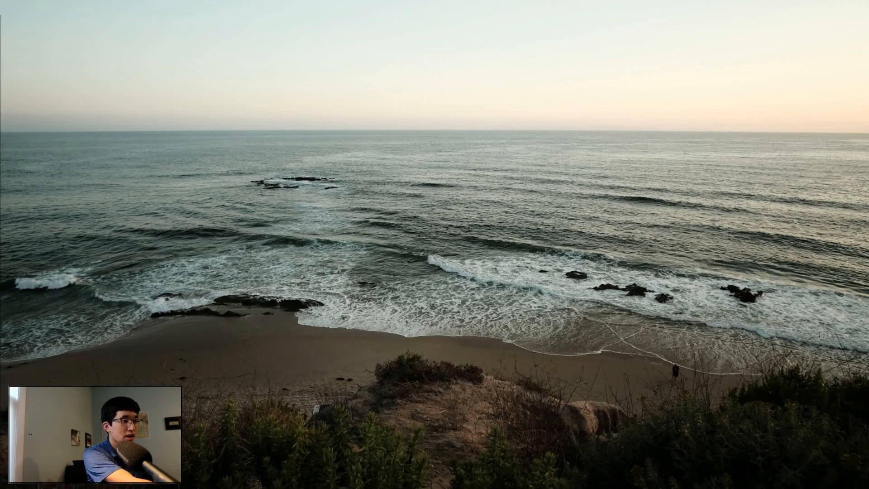
# Bring up the SlidesKeyerDemo presentation and flip back and forth among lyric slides 4 to 6
pyautogui.moveTo(0, 23); pyautogui.dragTo(414, 1)
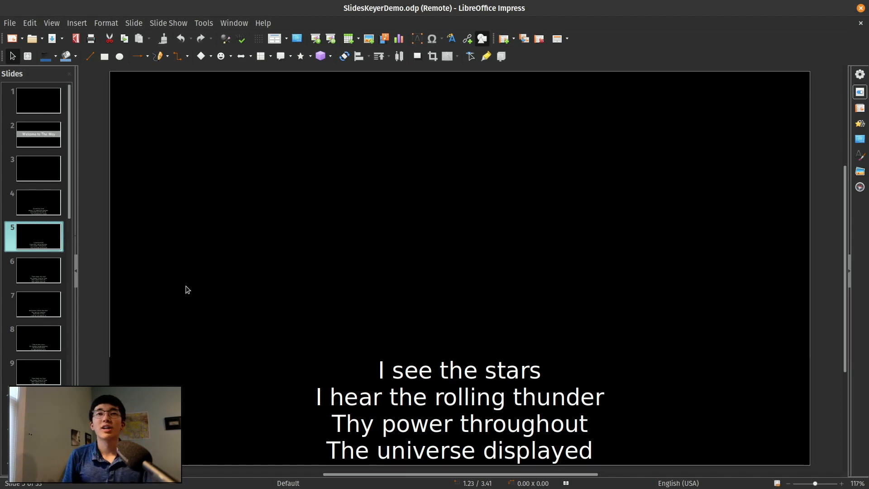
pyautogui.press('pageup')
pyautogui.press('pagedown')
pyautogui.press('pageup')
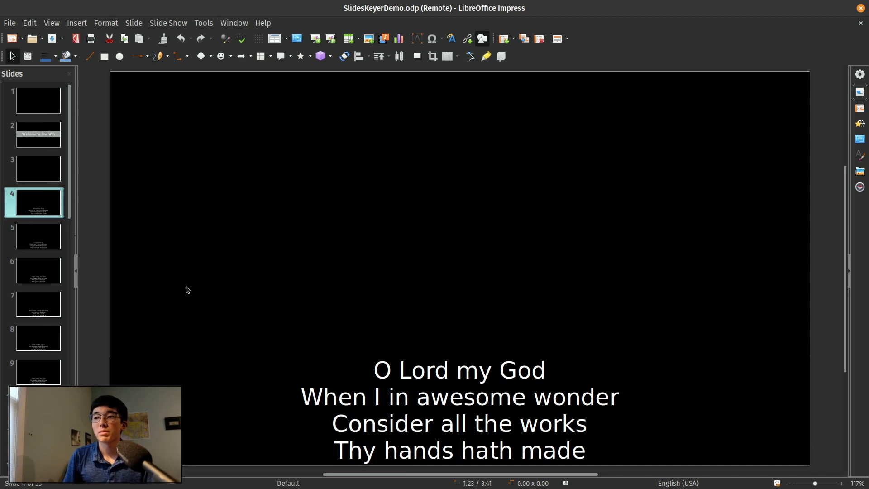
pyautogui.press('pagedown')
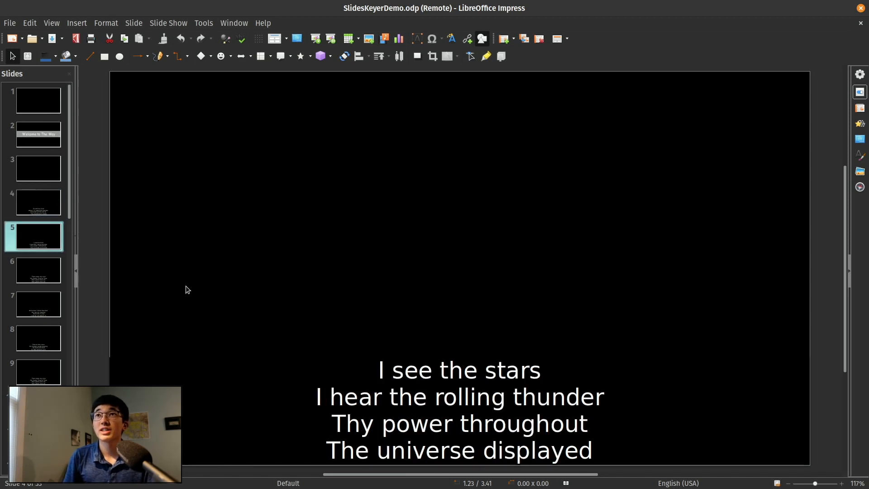
pyautogui.press('pagedown')
pyautogui.press('pageup')
pyautogui.press('pageup')
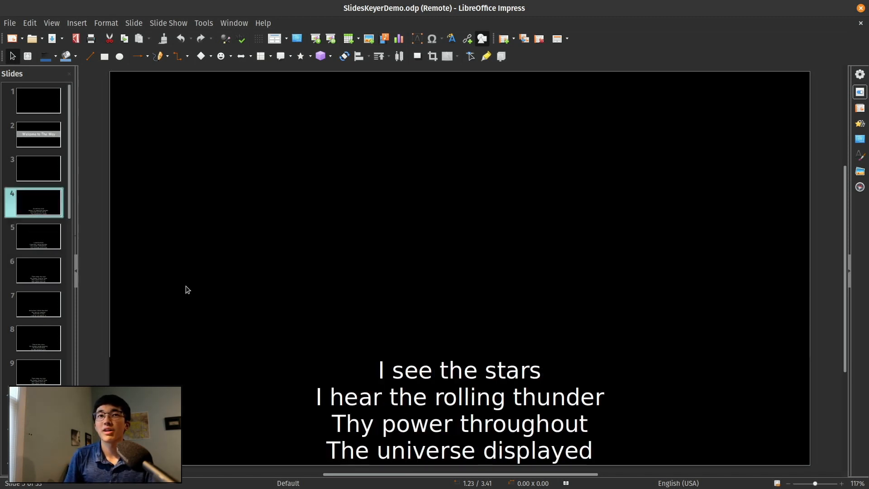
pyautogui.press('pagedown')
pyautogui.press('pagedown')
pyautogui.press('pageup')
pyautogui.press('pageup')
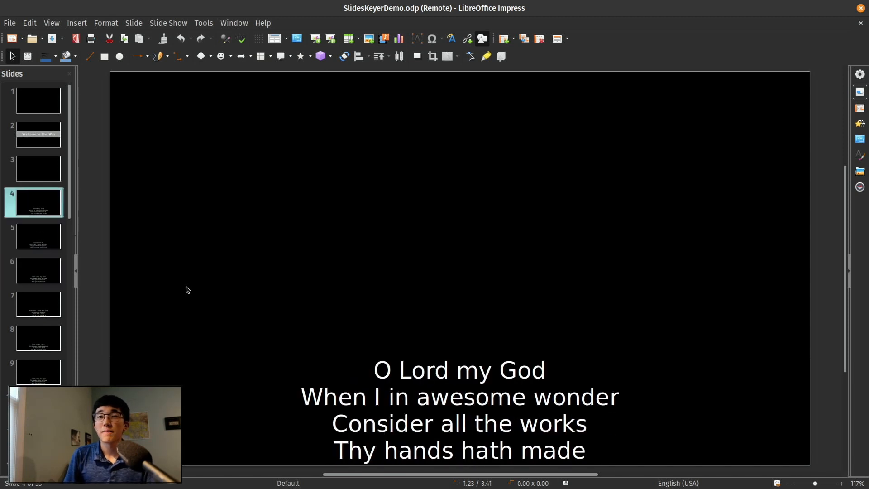
pyautogui.press('pagedown')
pyautogui.press('pagedown')
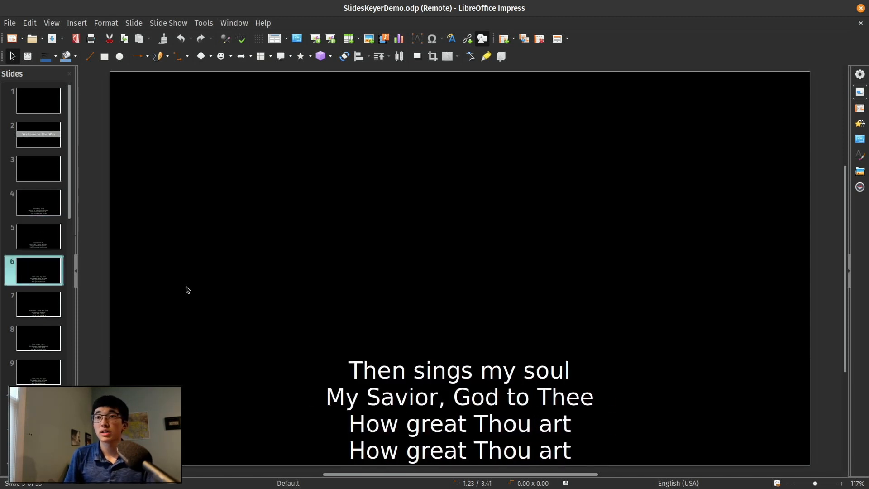
# Advance through the remaining lyric slides and the blank slide to the Summer Neighborhood Group announcement on slide 12
pyautogui.press('pagedown')
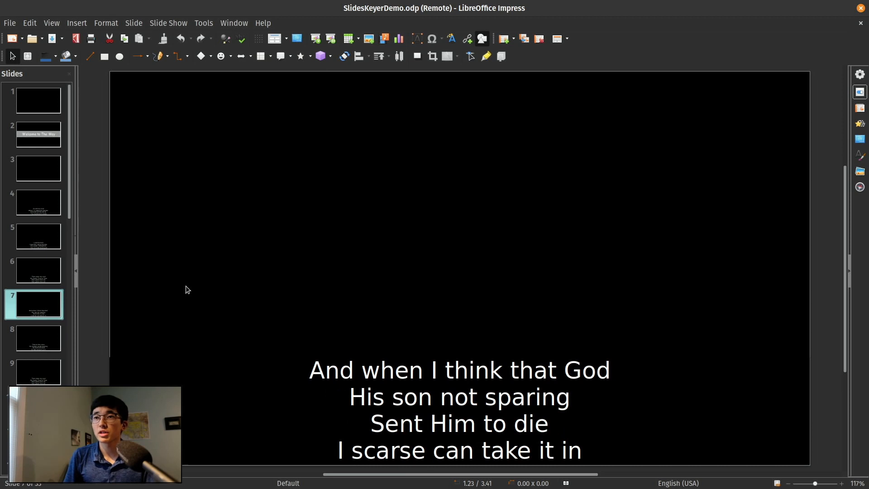
pyautogui.press('pagedown')
pyautogui.press('pagedown')
pyautogui.press('pagedown')
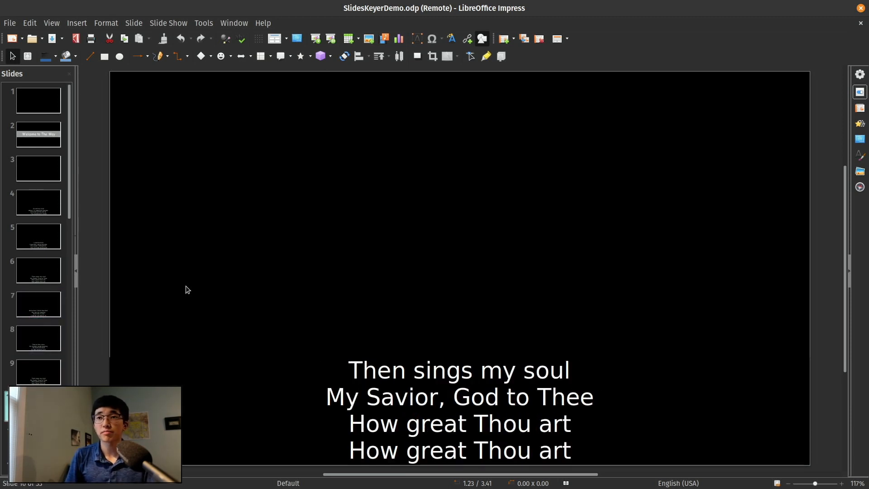
pyautogui.press('pagedown')
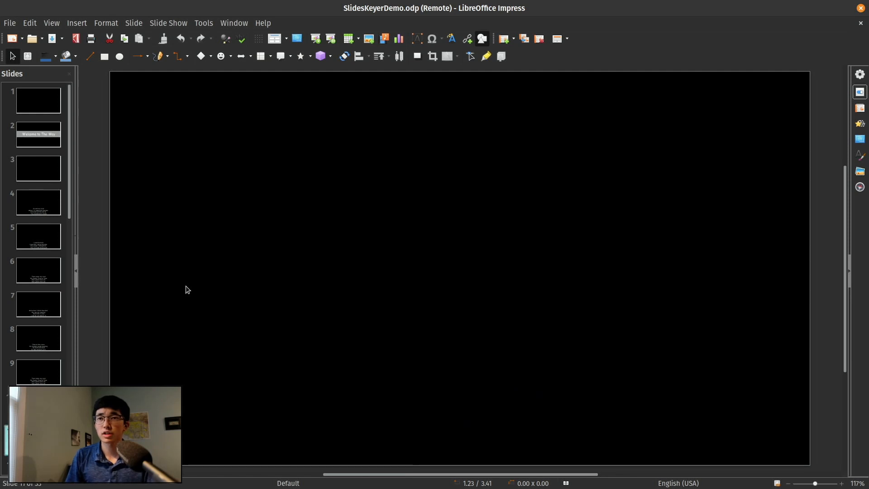
pyautogui.press('pagedown')
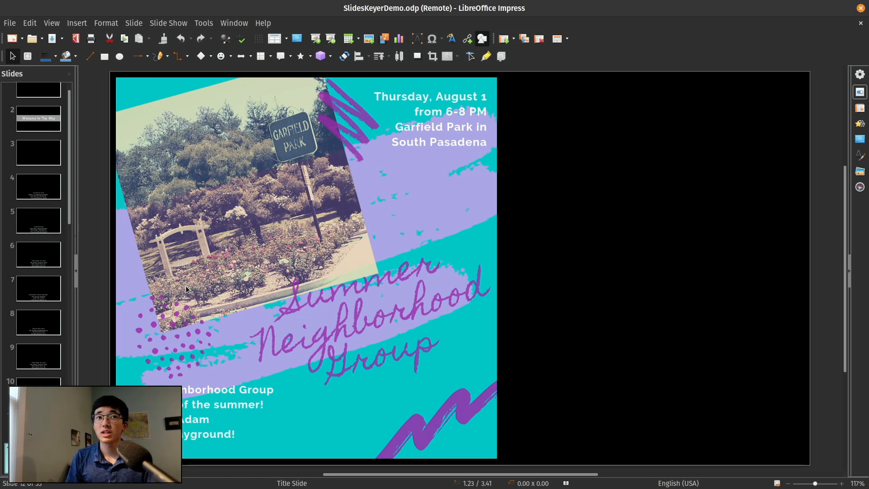
# Go back through the presentation from the announcement slide to the first slide
pyautogui.press('pageup')
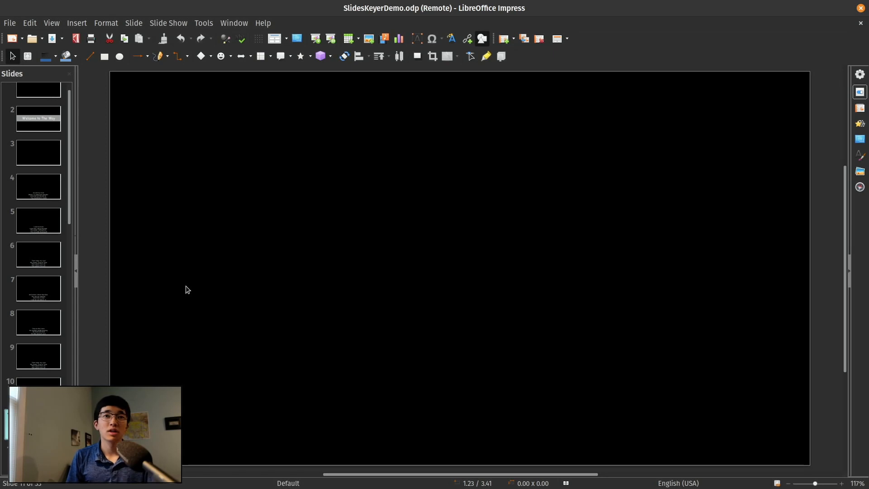
pyautogui.press('pageup')
pyautogui.press('pageup')
pyautogui.press('pageup')
pyautogui.press('pageup')
pyautogui.press('pageup')
pyautogui.press('pageup')
pyautogui.press('pageup')
pyautogui.press('pageup')
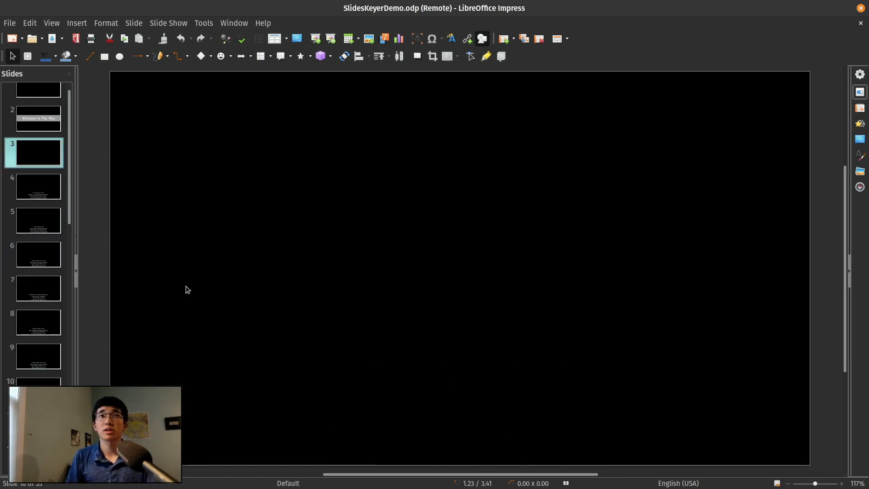
pyautogui.press('pageup')
pyautogui.press('pageup')
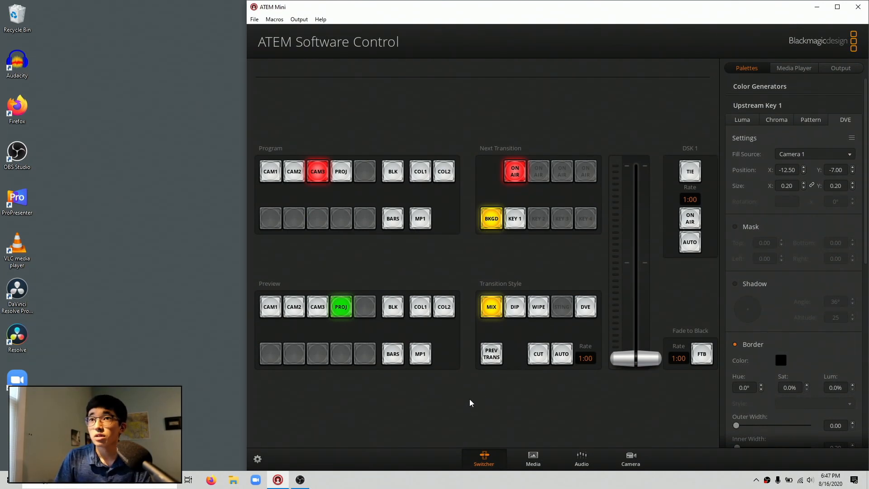
# Switch to OBS Studio, minimize the ATEM Software Control window and maximize the OBS window
pyautogui.moveTo(298, 481)
pyautogui.click(299, 480)
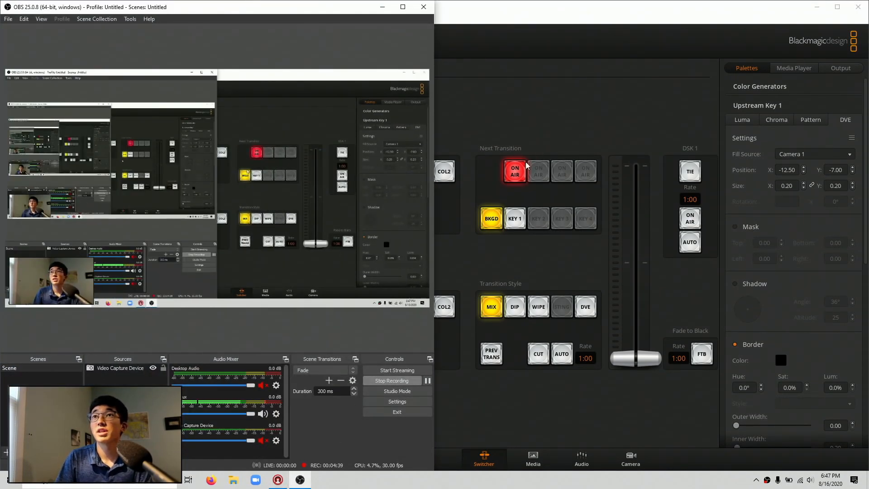
pyautogui.click(822, 8)
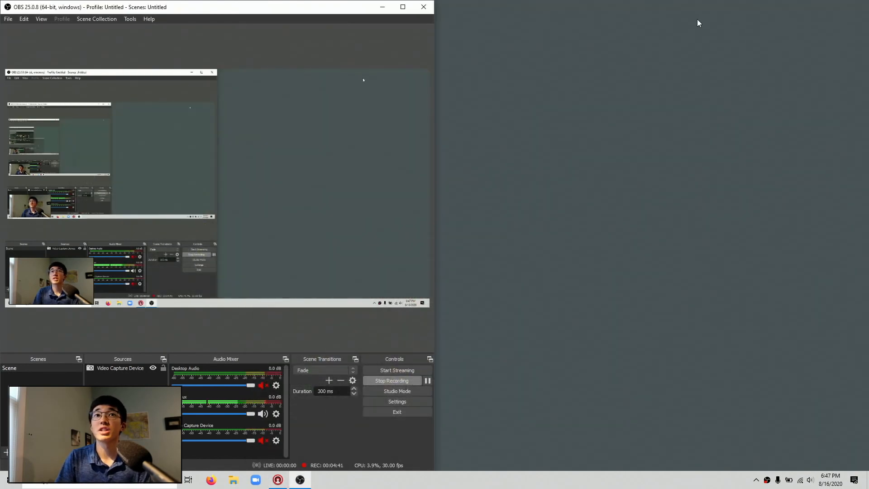
pyautogui.click(401, 8)
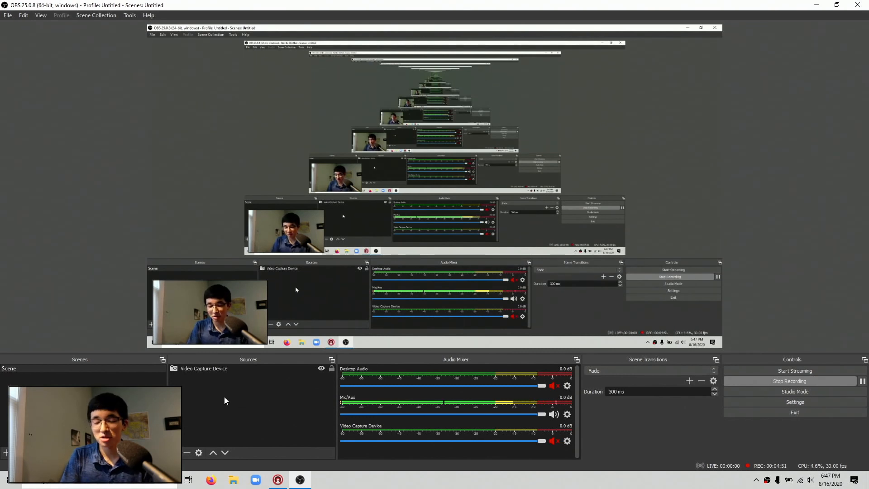
pyautogui.press('F2')
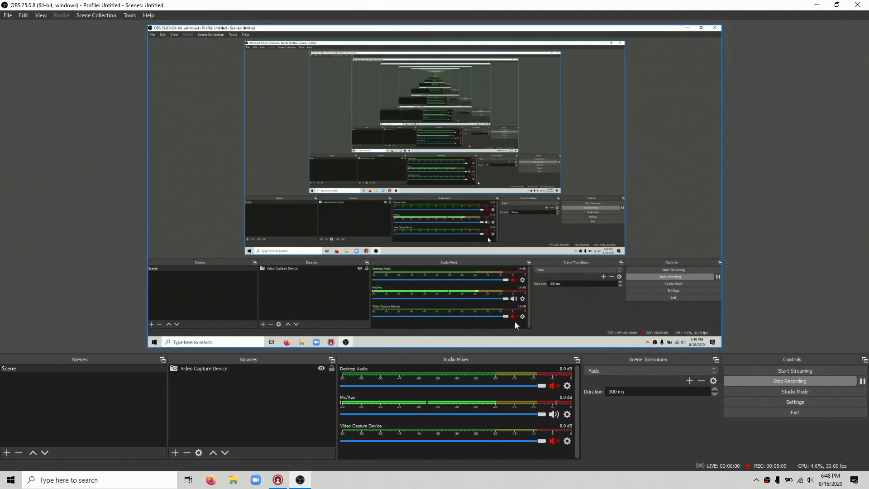
# Open the Video Capture Device source's properties and review its device, resolution, video format, color and audio output settings
pyautogui.click(294, 368)
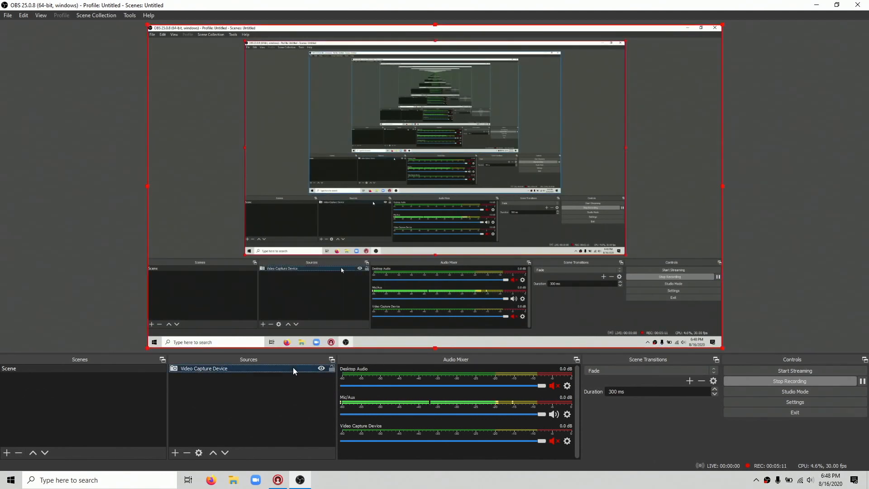
pyautogui.doubleClick(293, 368)
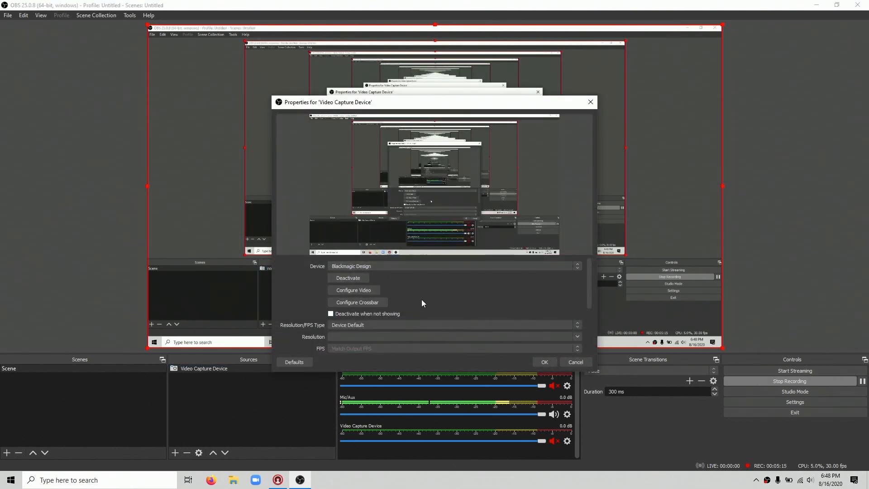
pyautogui.scroll(-1, 450, 295)
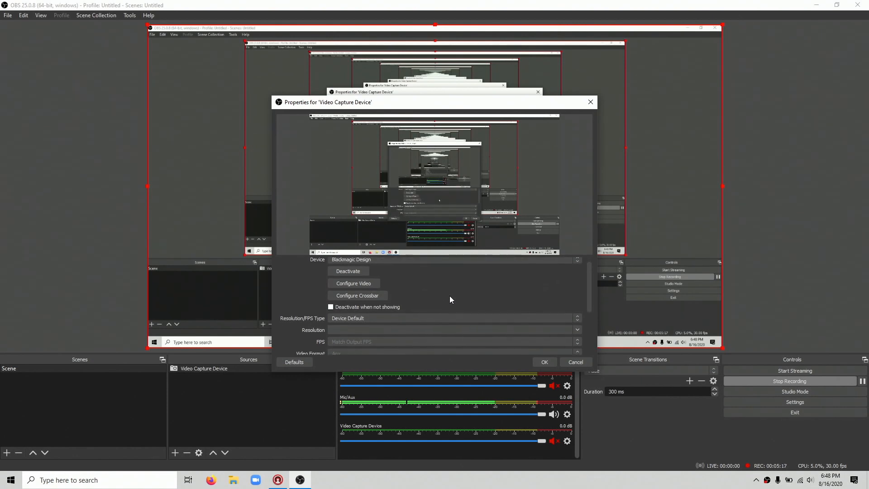
pyautogui.scroll(-5, 450, 295)
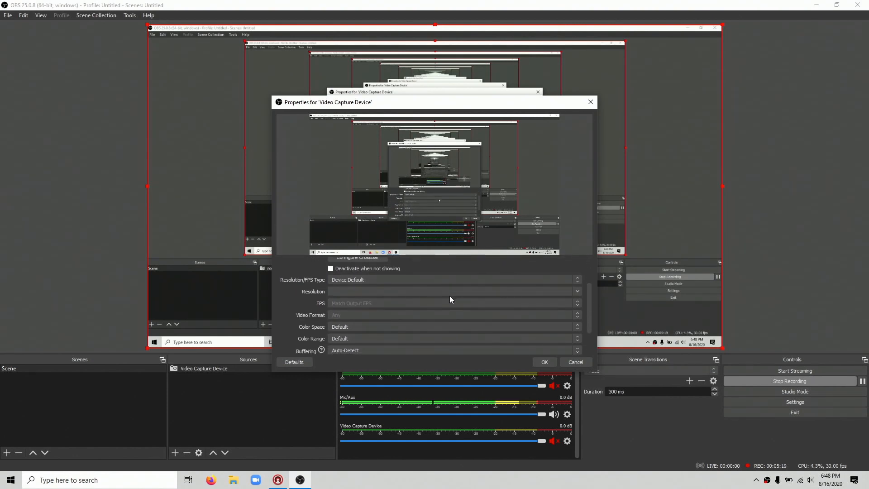
pyautogui.scroll(6, 449, 295)
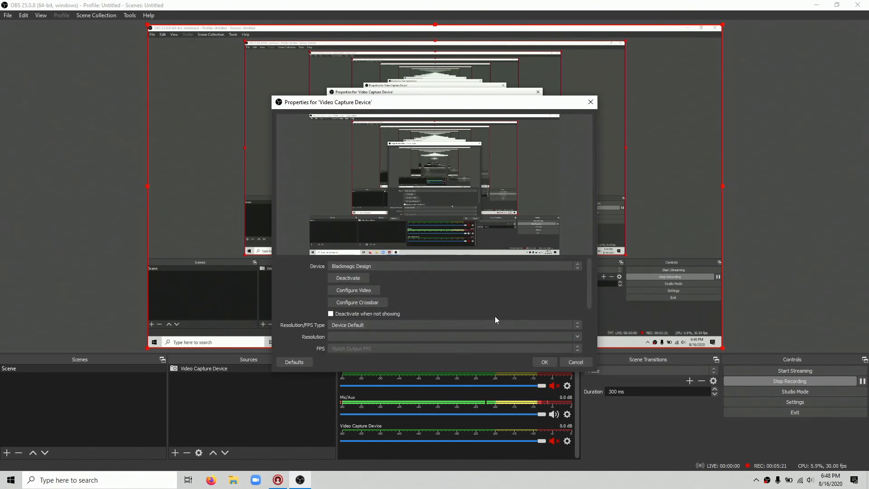
pyautogui.scroll(-10, 495, 318)
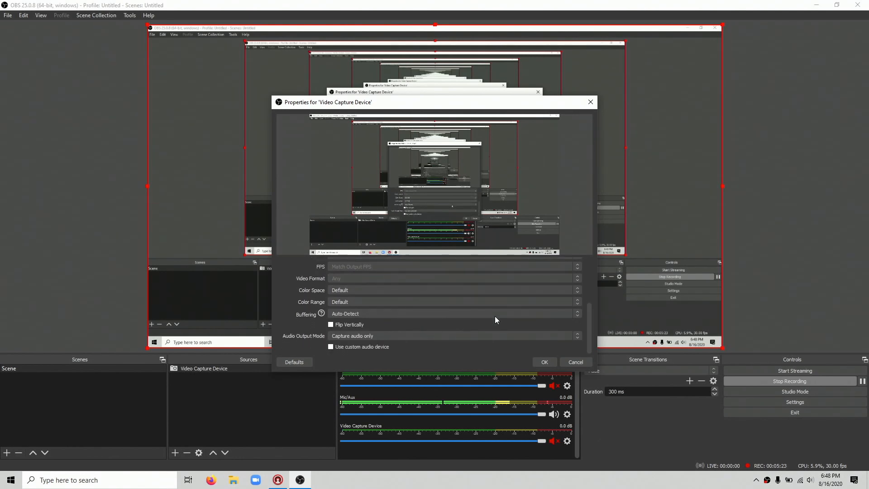
# Close the source's properties, bring up the creation options for a new Video Capture Device source, and cancel without adding it
pyautogui.click(570, 362)
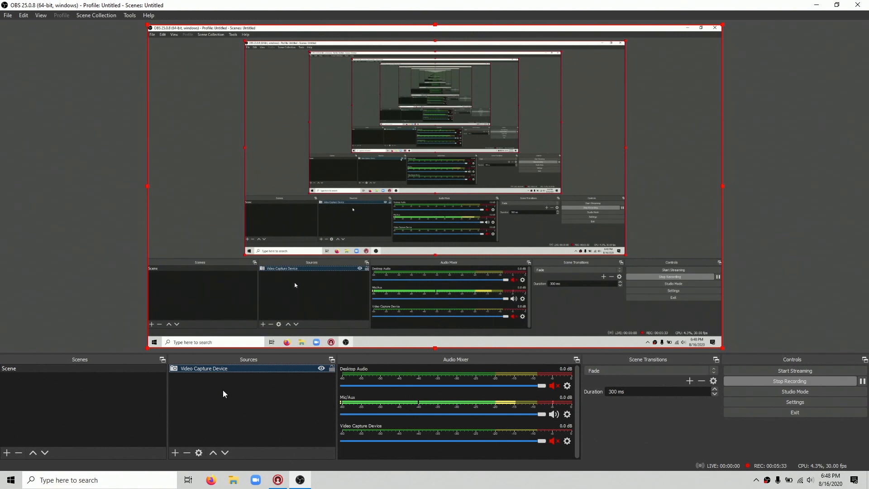
pyautogui.click(174, 452)
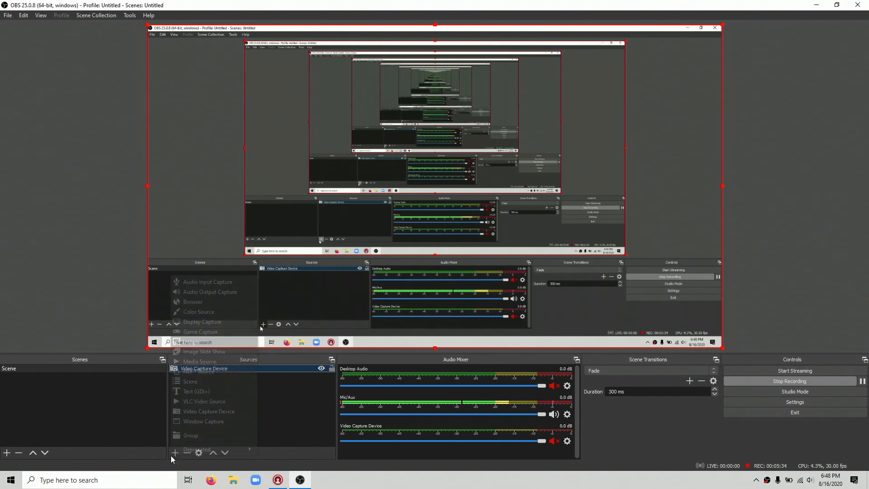
pyautogui.click(204, 410)
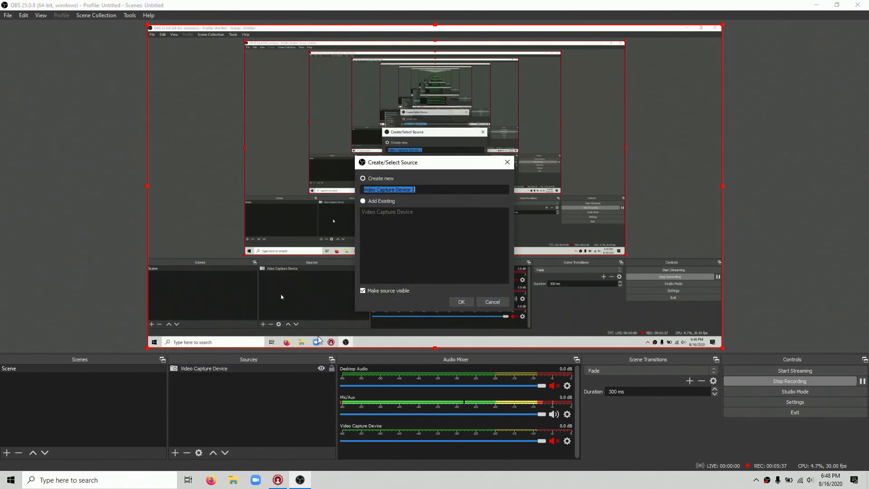
pyautogui.click(483, 305)
# Reopen the existing Video Capture Device source's properties, view the selectable devices, and close it with Blackmagic Design kept
pyautogui.doubleClick(265, 368)
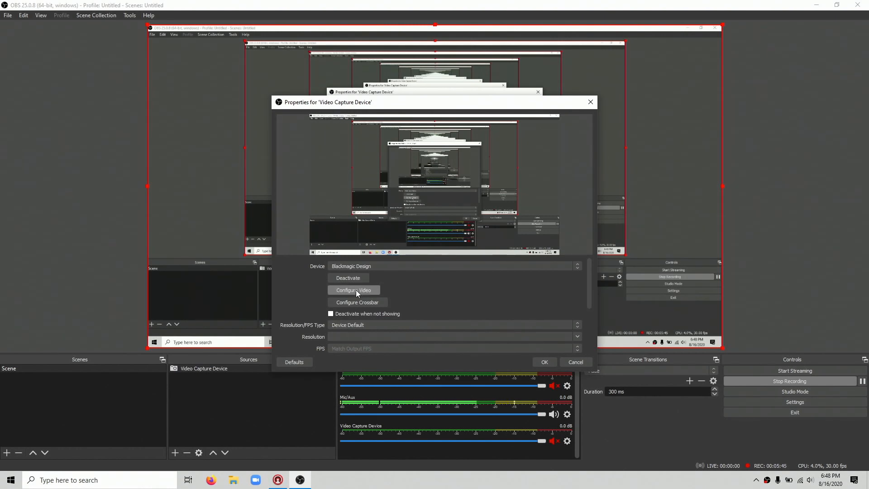
pyautogui.click(357, 265)
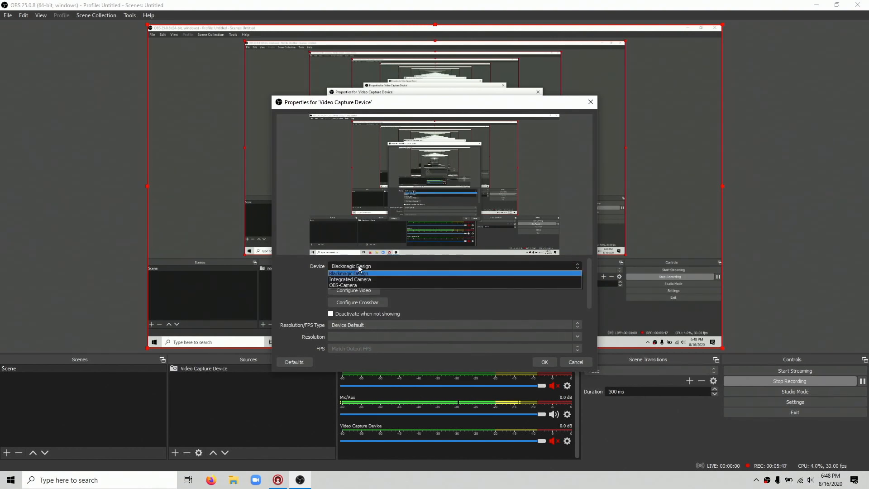
pyautogui.click(312, 276)
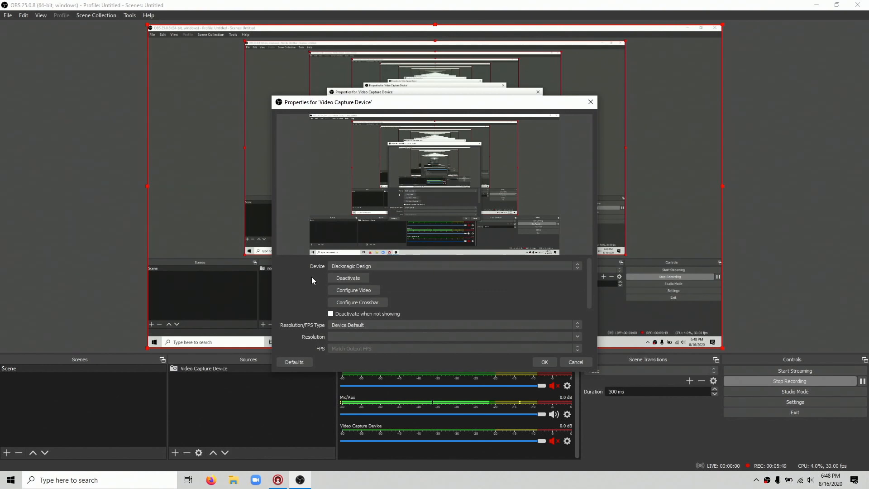
pyautogui.click(576, 362)
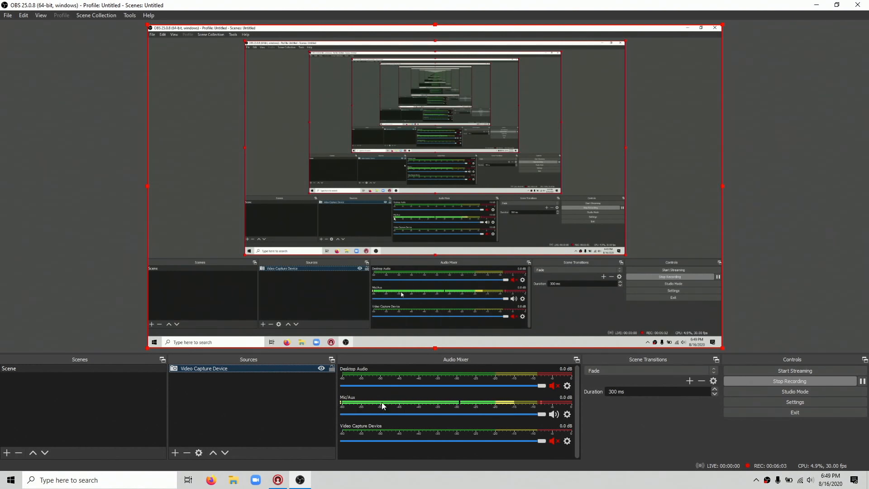
# Review the Mic/Aux audio source's properties, checking which microphone device it uses, and close them
pyautogui.click(567, 414)
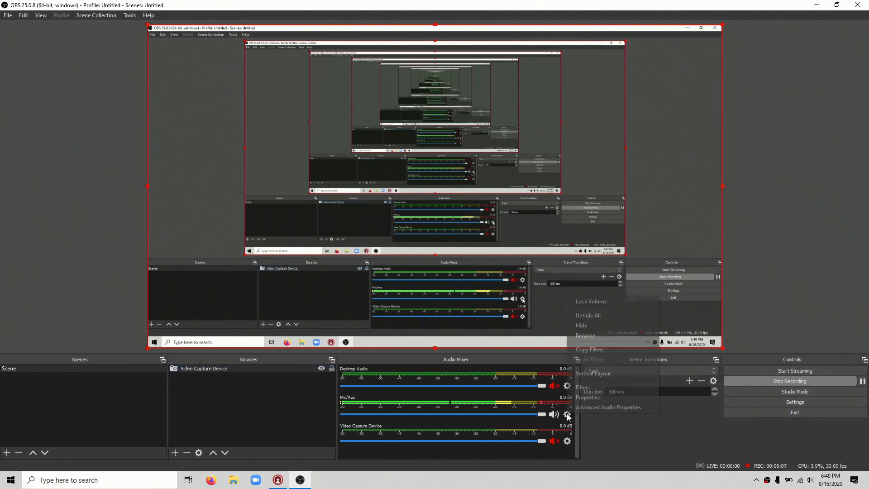
pyautogui.click(573, 407)
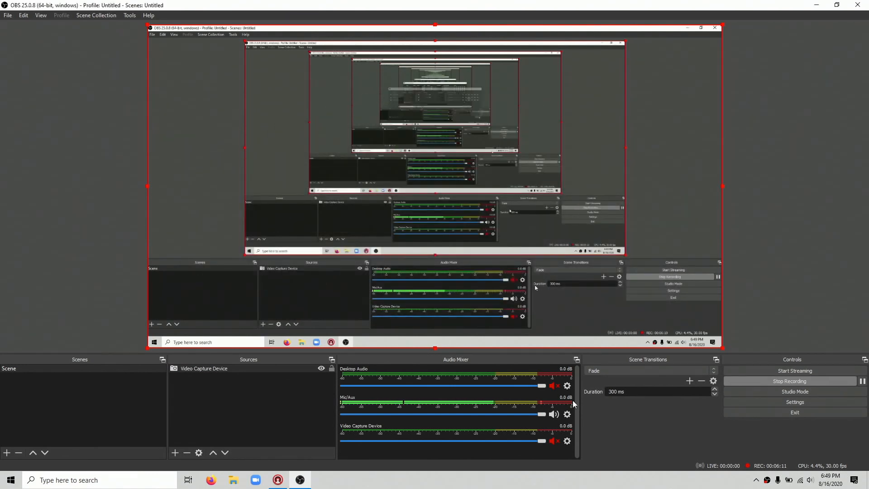
pyautogui.rightClick(572, 400)
pyautogui.click(575, 398)
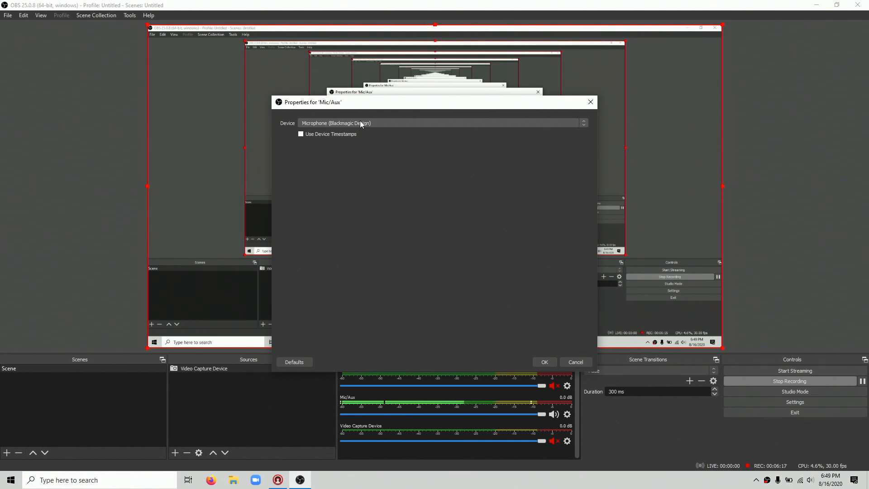
pyautogui.click(545, 361)
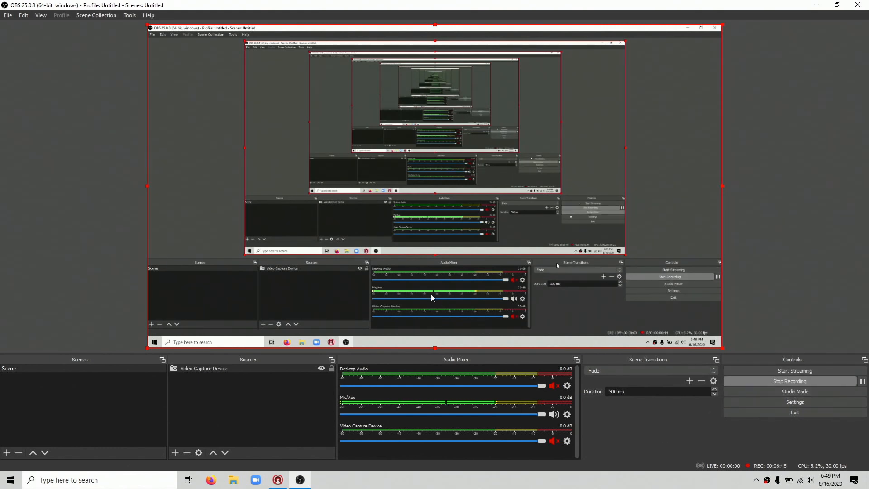
# Review the VirtualCam tool's AutoStart, target camera and buffered frames options, and close it
pyautogui.click(126, 16)
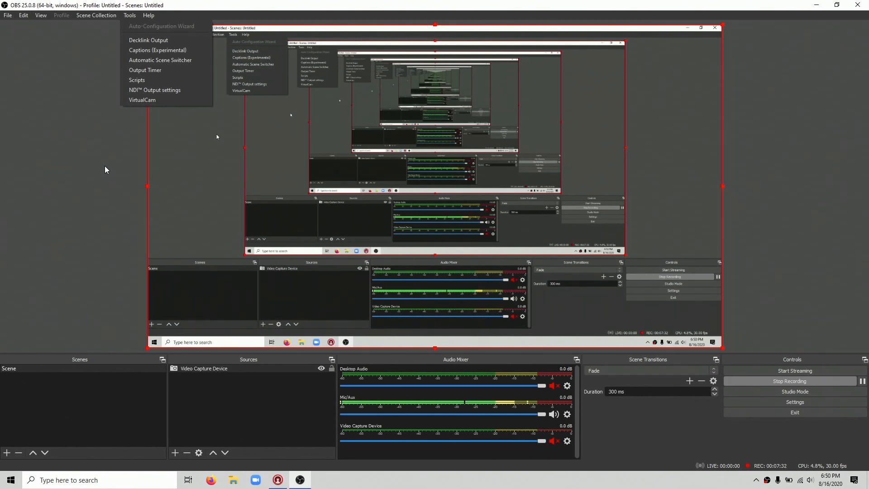
pyautogui.click(134, 99)
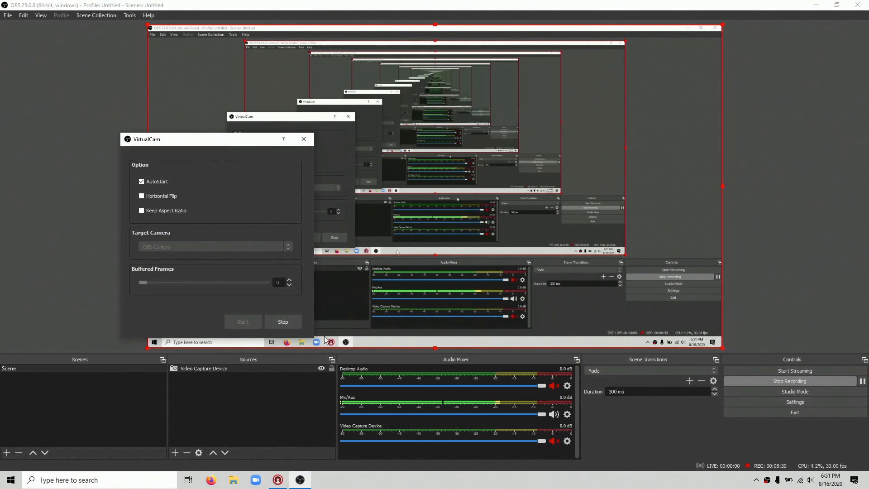
pyautogui.click(303, 139)
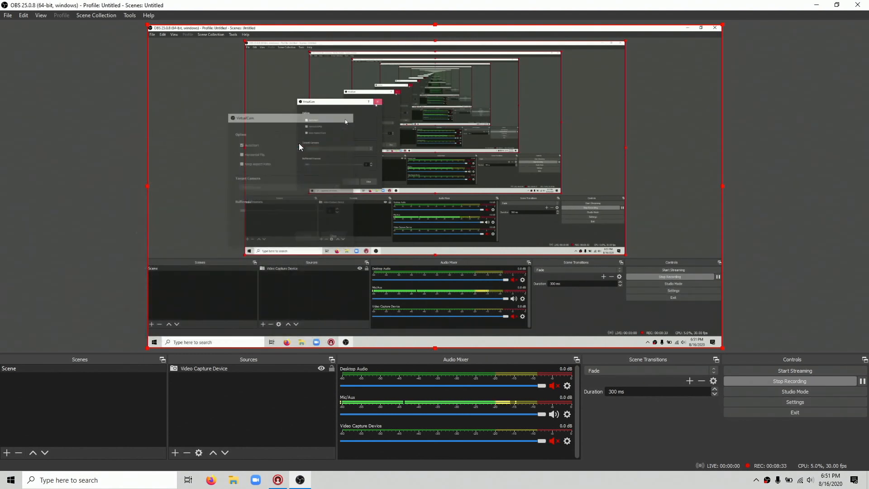
# Minimize OBS Studio, switch to Zoom and start a new meeting without joining computer audio
pyautogui.click(816, 5)
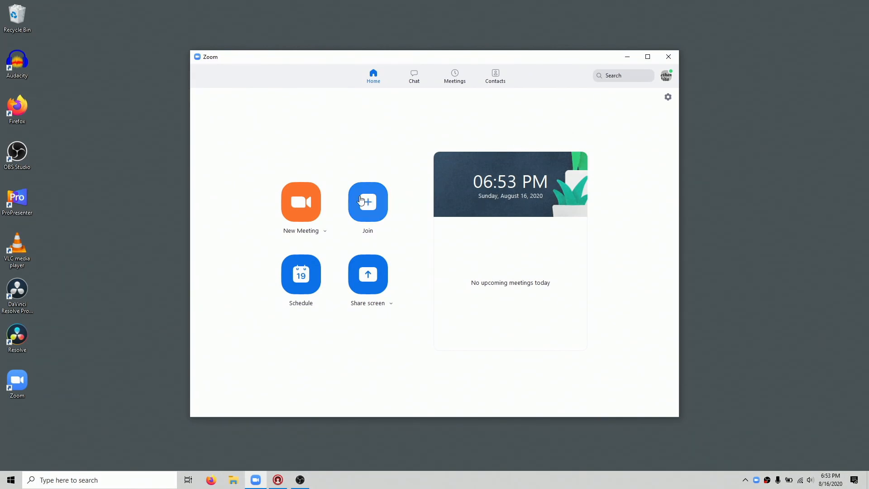
pyautogui.click(311, 200)
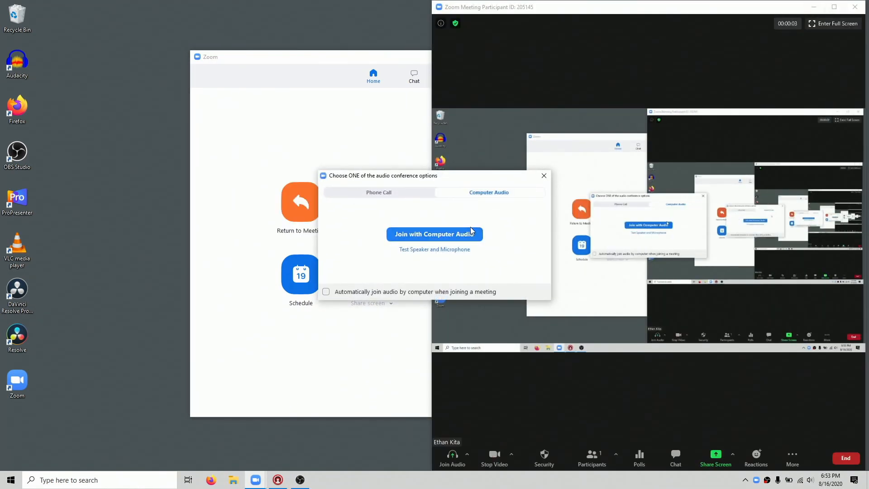
pyautogui.click(544, 176)
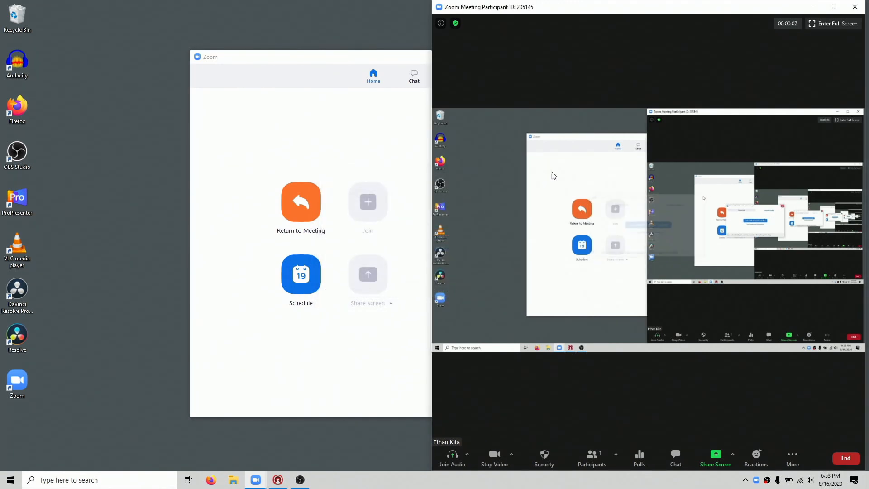
# View the Zoom meeting window maximized, restore its size, and check the selectable cameras while keeping OBS-Camera
pyautogui.click(835, 8)
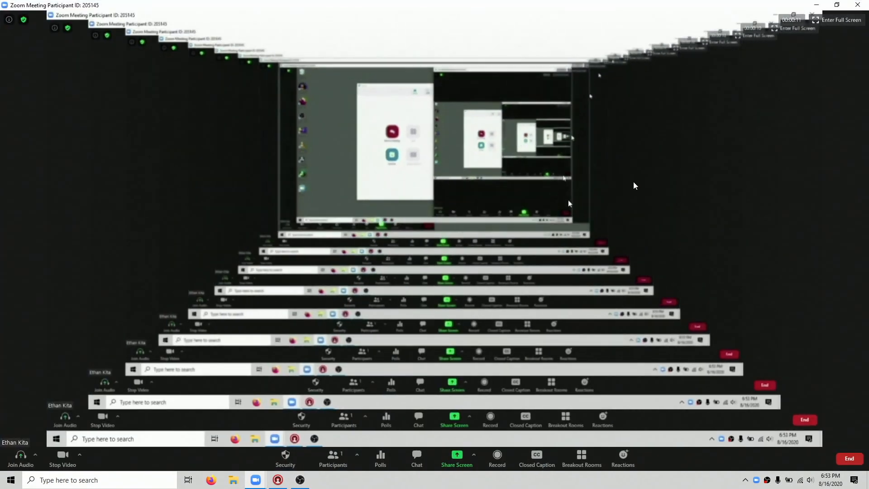
pyautogui.click(836, 5)
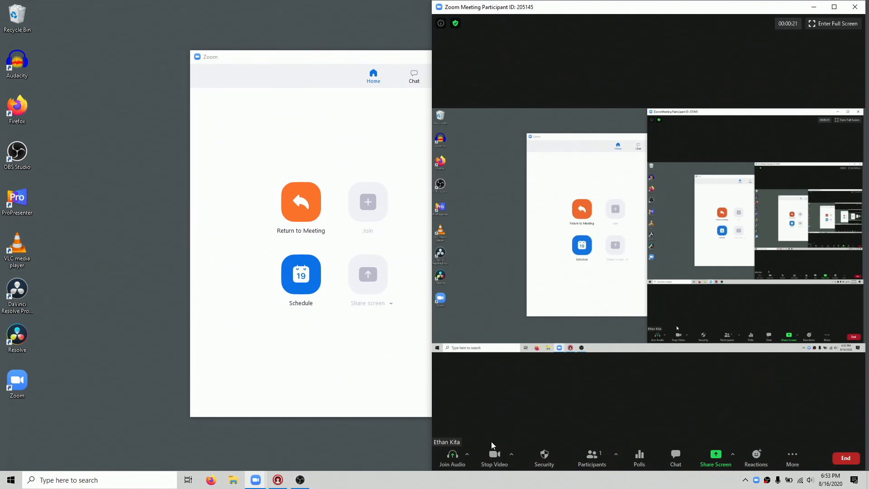
pyautogui.click(512, 454)
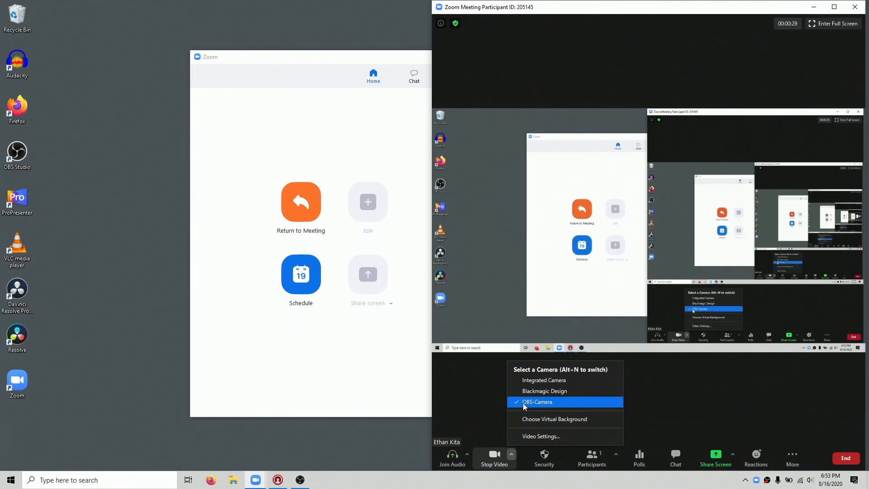
pyautogui.click(475, 409)
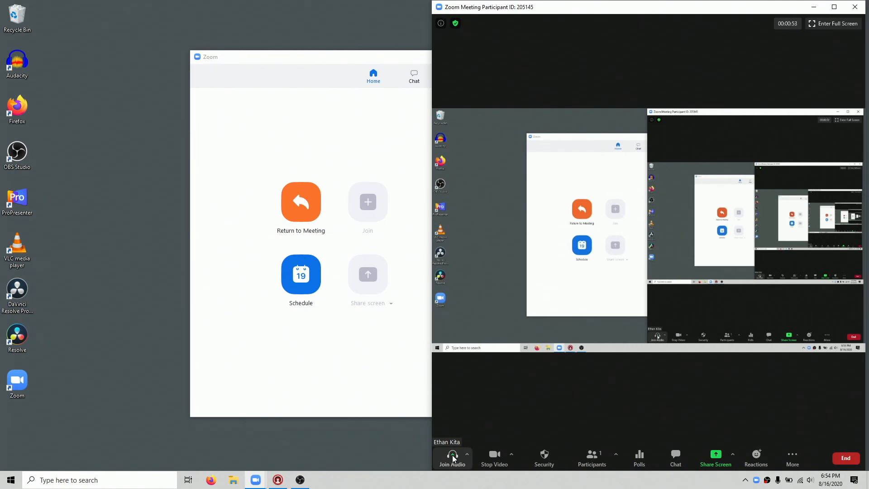
# Open the Windows Sound settings and examine the default playback and recording devices
pyautogui.rightClick(812, 481)
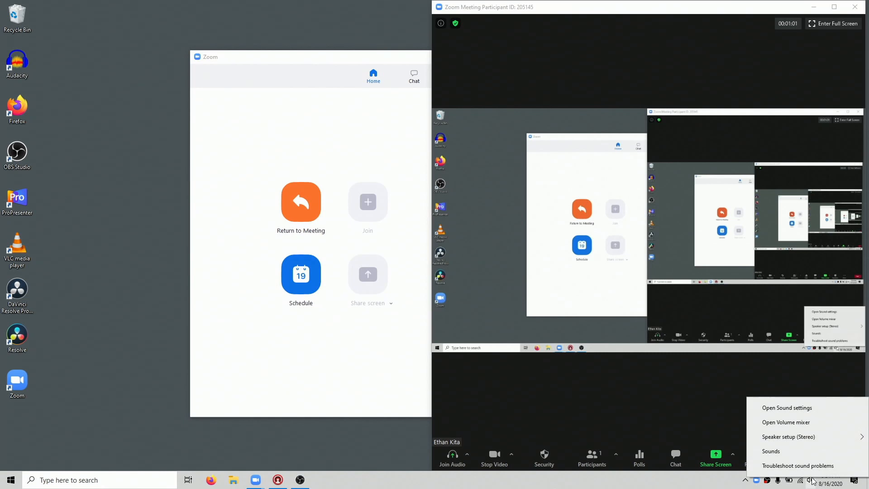
pyautogui.click(784, 450)
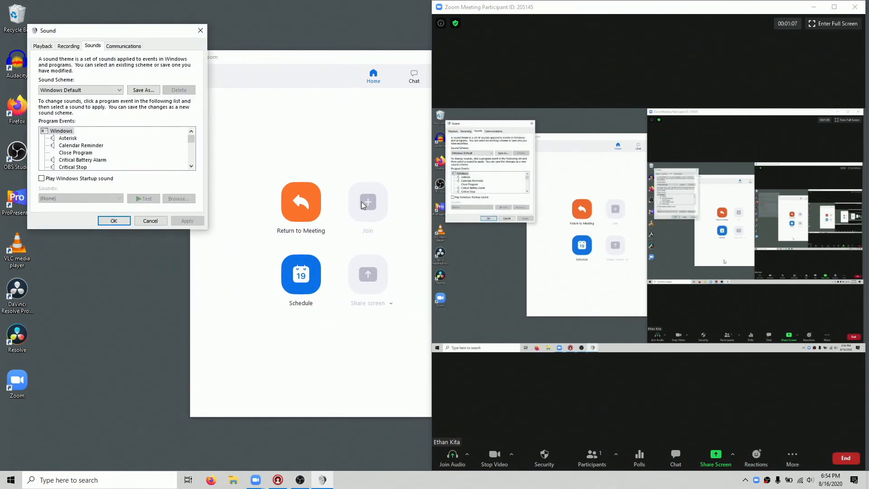
pyautogui.click(68, 46)
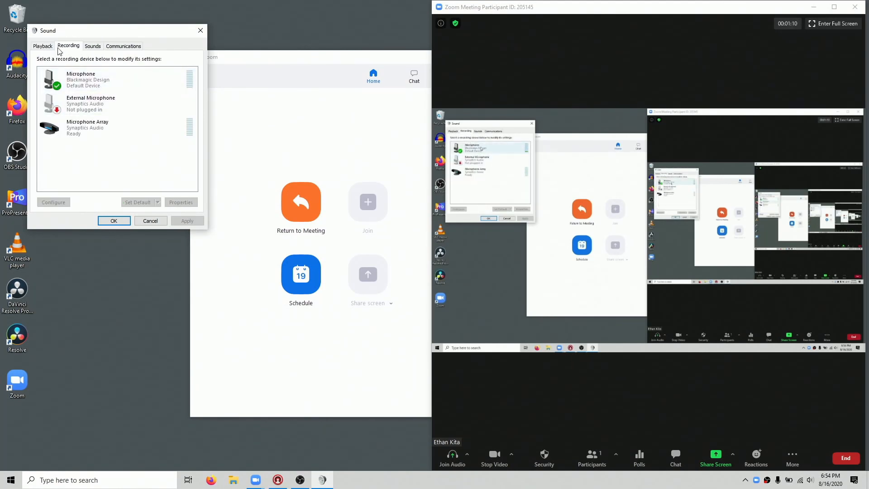
pyautogui.click(46, 46)
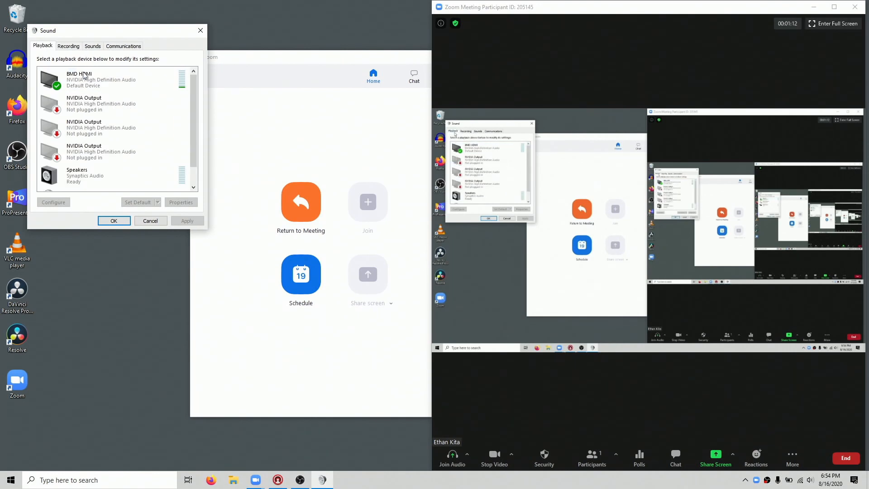
pyautogui.click(73, 47)
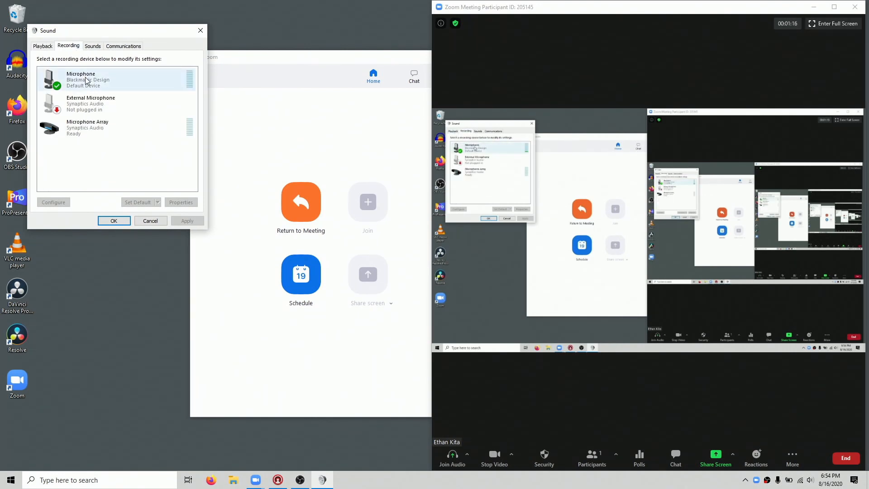
pyautogui.click(46, 46)
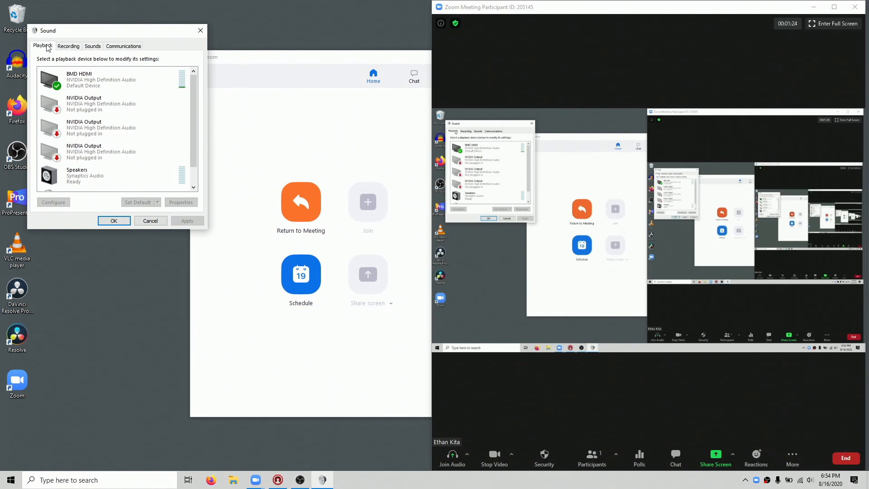
# Set the Synaptics Audio Speakers as the default playback device and return to the list of recording devices
pyautogui.click(111, 175)
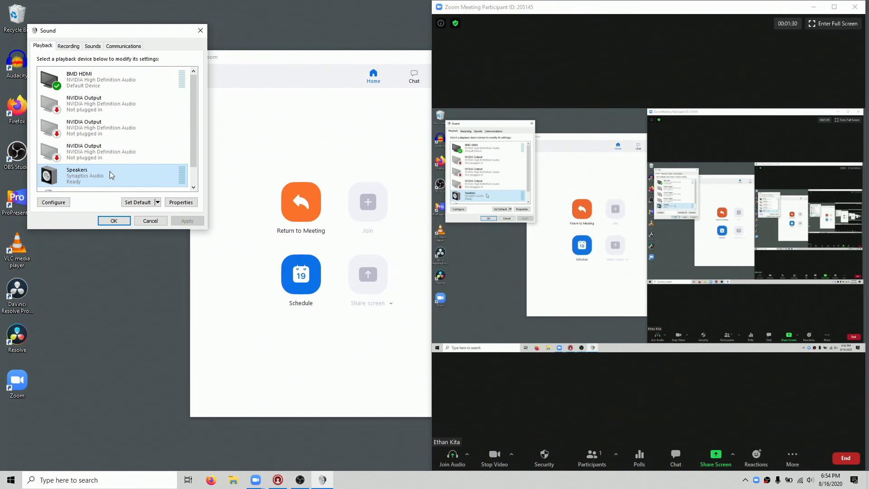
pyautogui.scroll(-1, 113, 172)
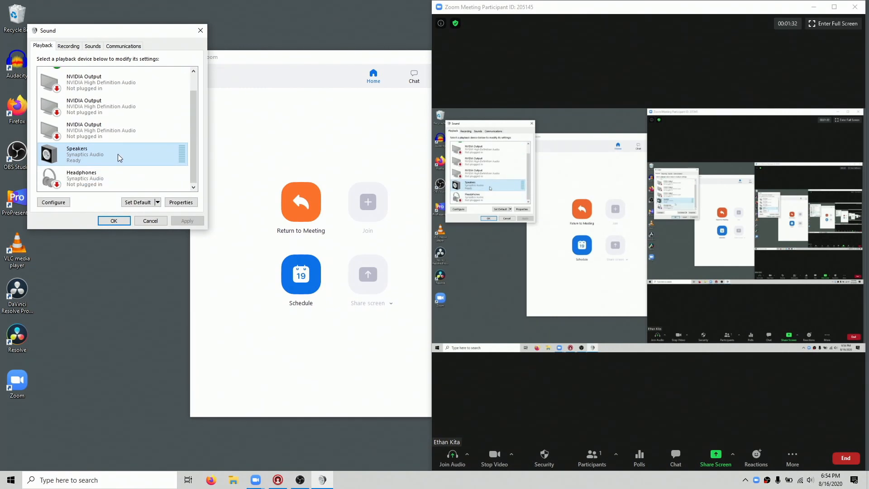
pyautogui.doubleClick(119, 157)
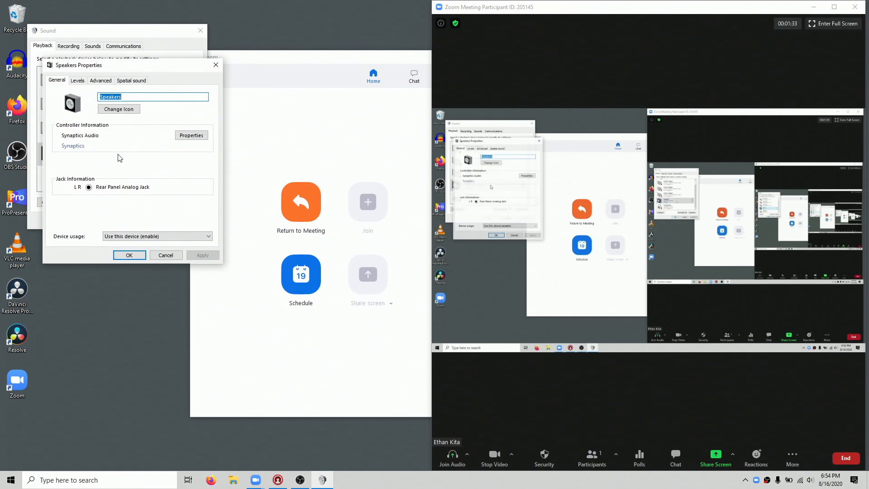
pyautogui.click(127, 254)
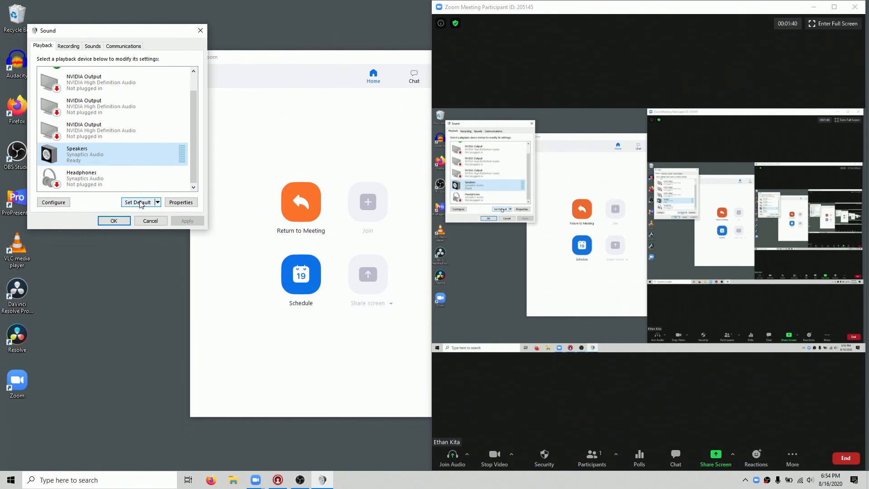
pyautogui.press('Escape')
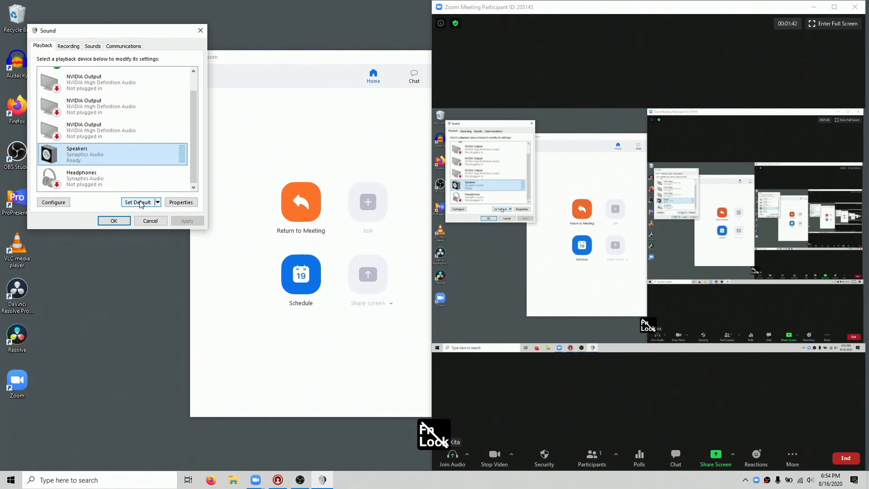
pyautogui.click(141, 203)
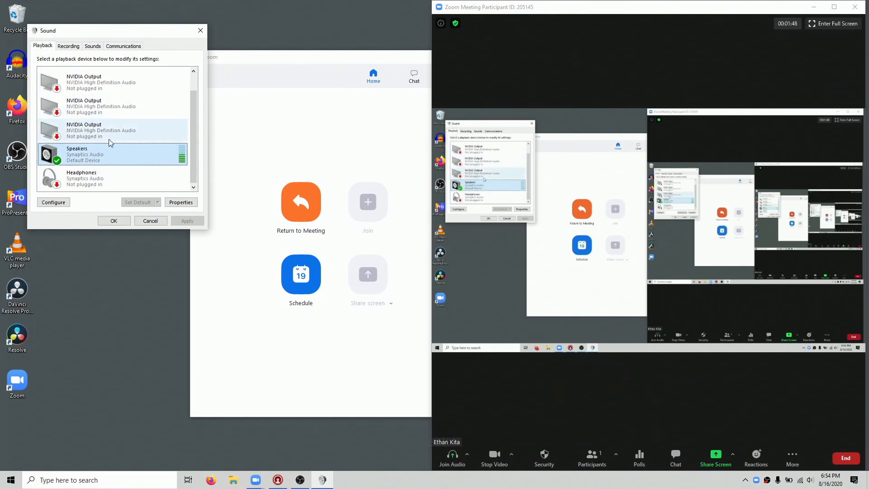
pyautogui.scroll(1, 109, 141)
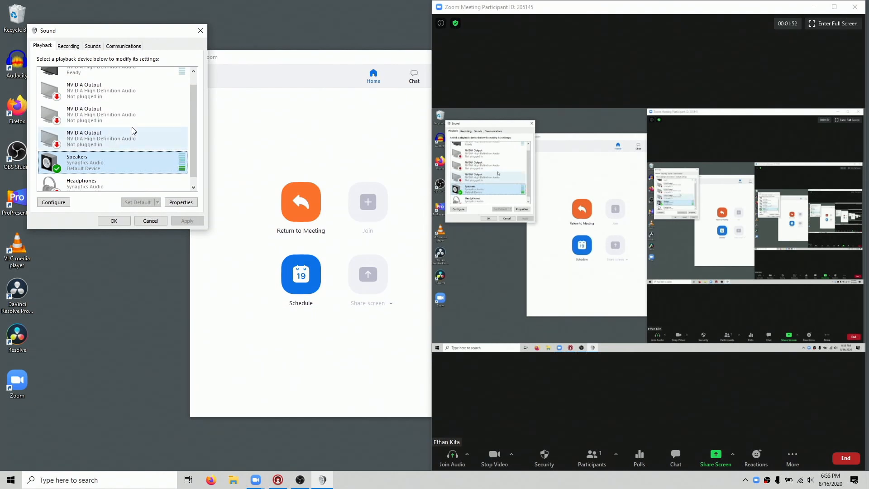
pyautogui.click(71, 48)
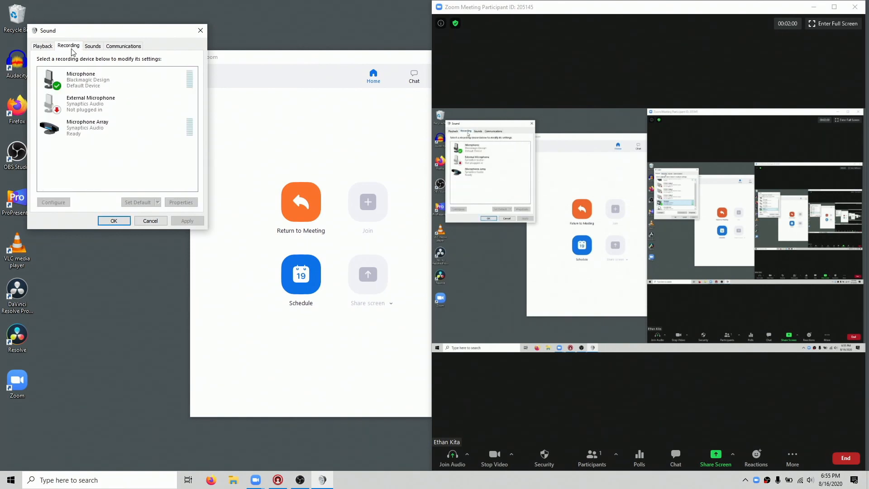
# Open the Blackmagic Design microphone's Listen settings and move the properties dialog beside the Sound window
pyautogui.doubleClick(75, 74)
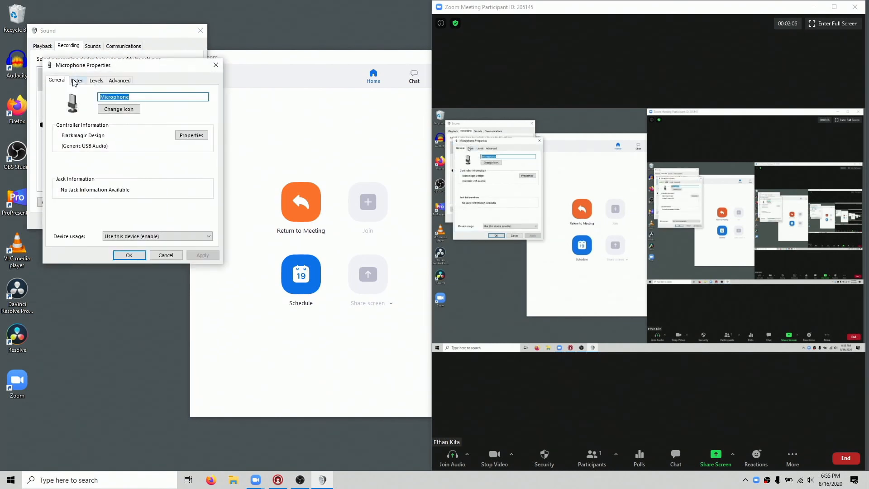
pyautogui.click(75, 81)
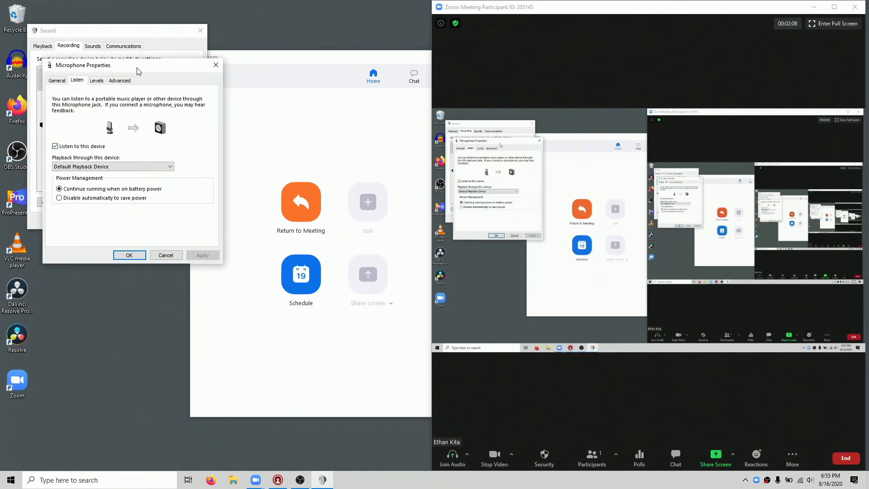
pyautogui.moveTo(137, 71); pyautogui.dragTo(298, 52)
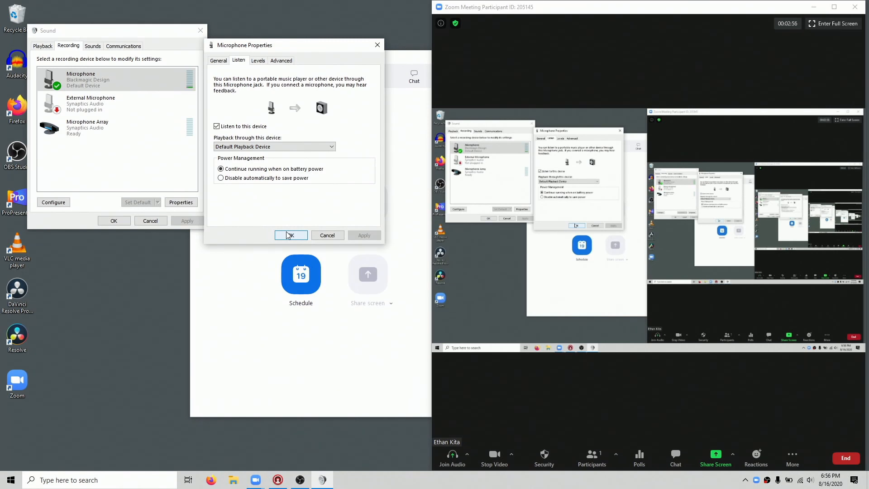
# Lower the system volume, mute and unmute it once, and accept the microphone properties
pyautogui.press('XF86AudioLowerVolume')
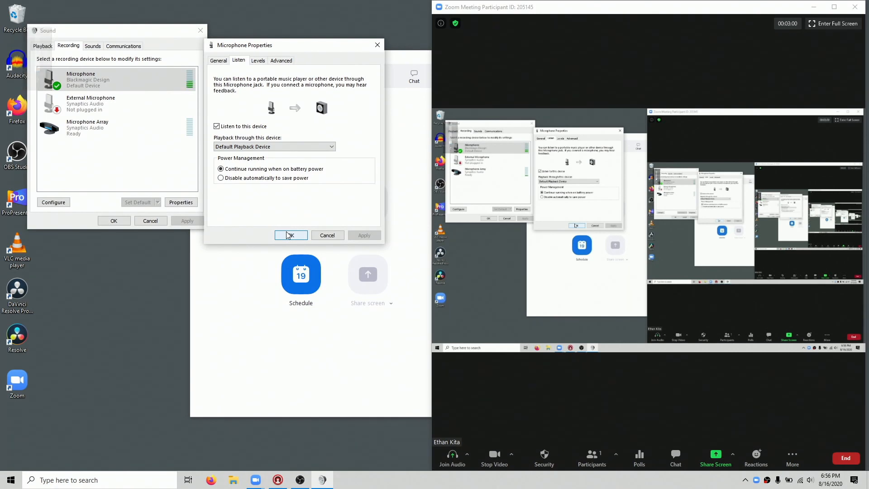
pyautogui.press('XF86AudioMute')
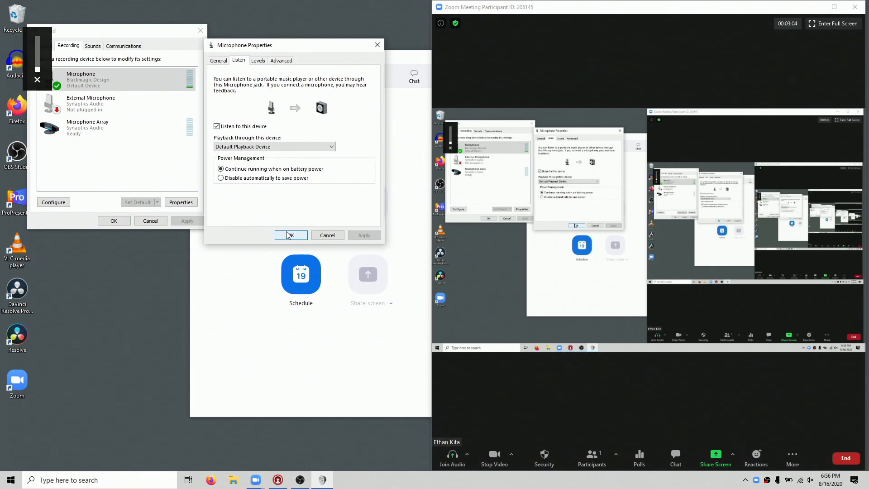
pyautogui.press('XF86AudioMute')
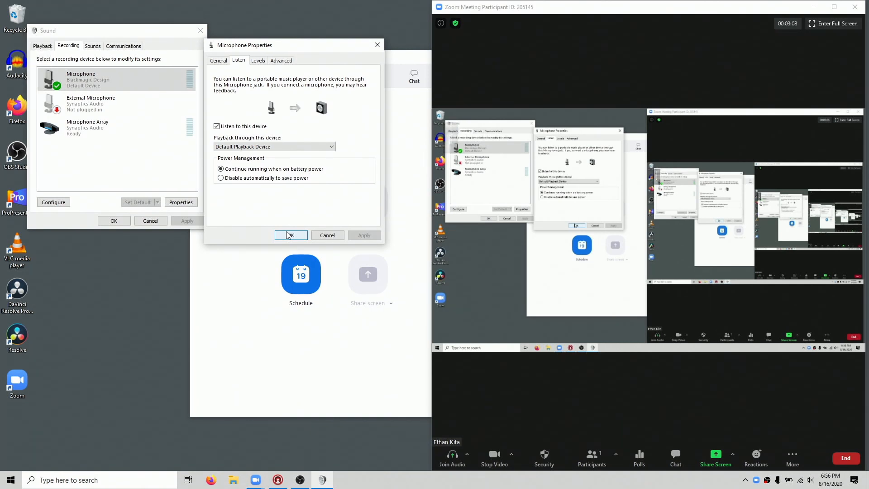
pyautogui.click(47, 54)
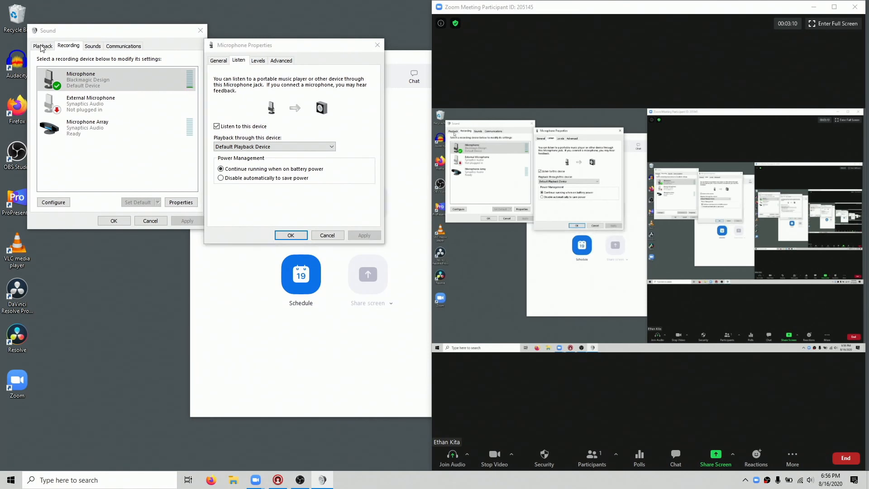
pyautogui.click(291, 235)
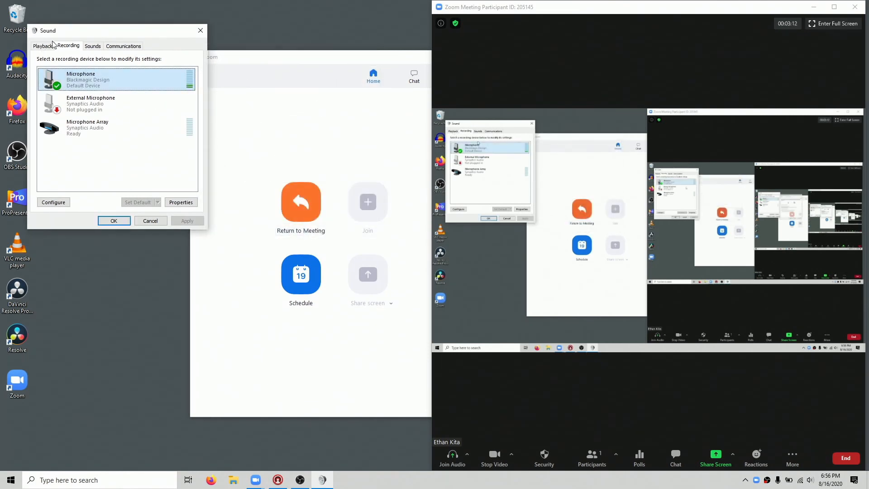
# Show the playback devices and test muting and unmuting the default Synaptics Audio speakers
pyautogui.click(40, 48)
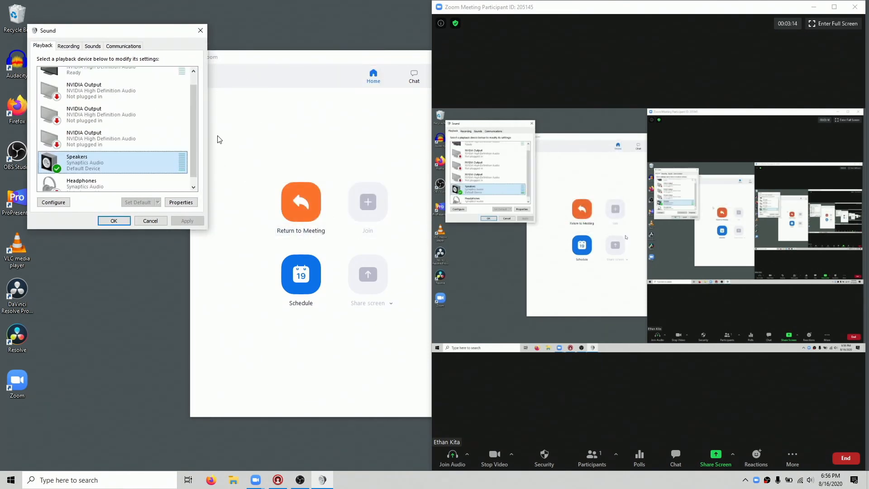
pyautogui.press('XF86AudioMute')
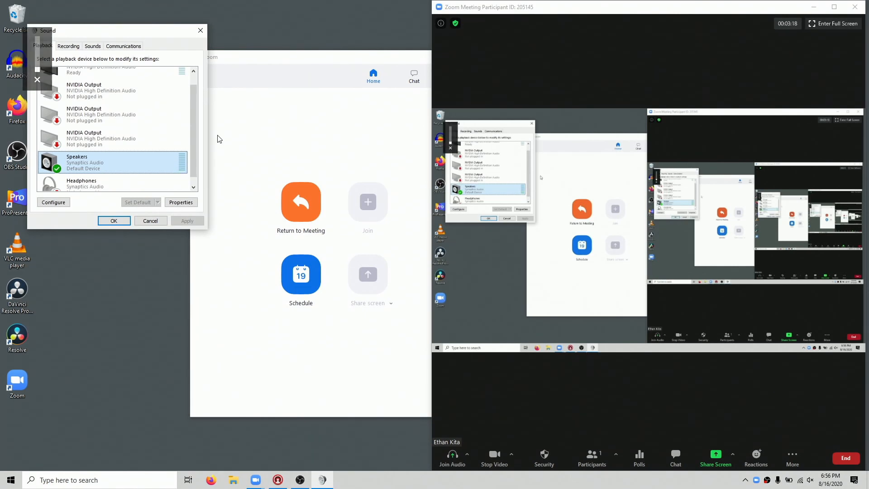
pyautogui.press('XF86AudioMute')
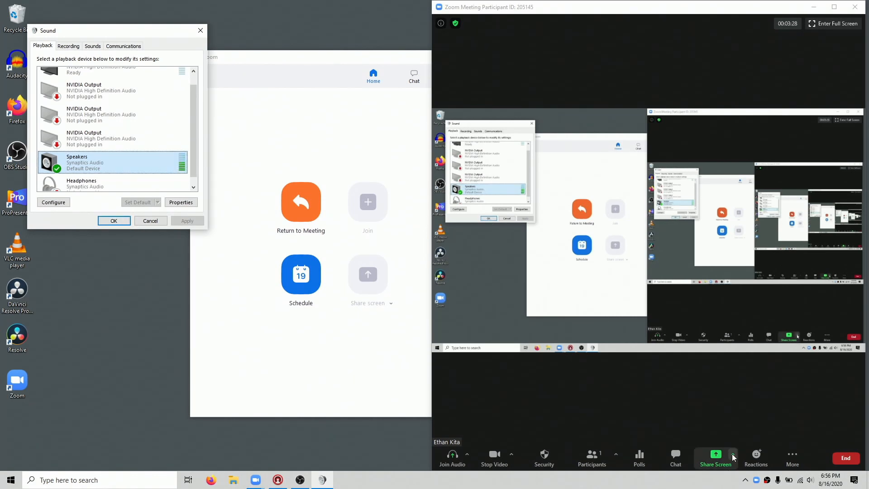
# Share Music or Computer Sound Only in the Zoom meeting
pyautogui.click(717, 458)
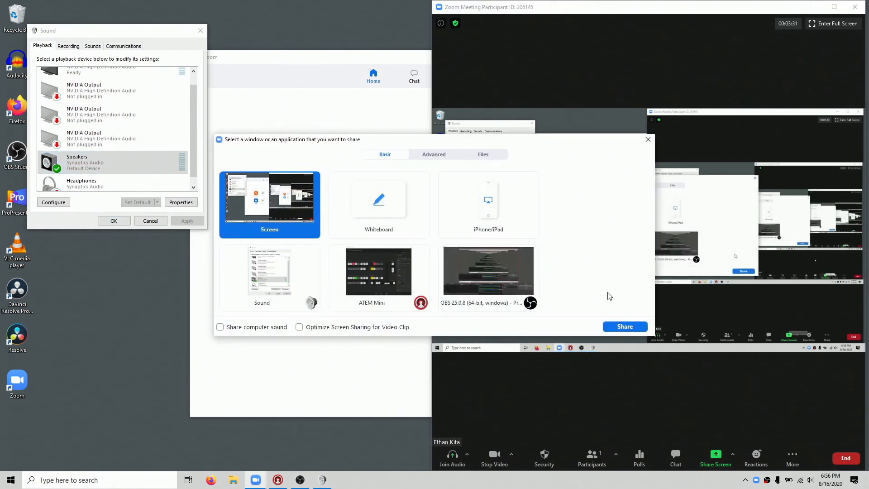
pyautogui.click(431, 157)
pyautogui.click(388, 208)
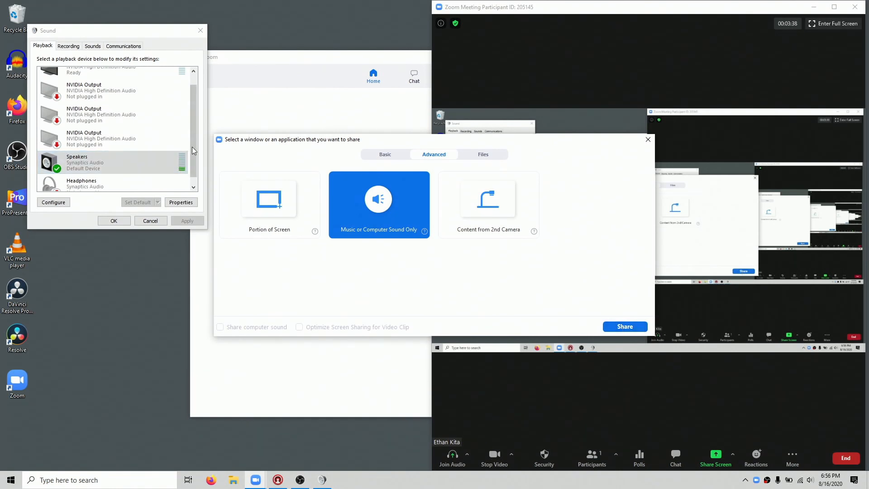
pyautogui.click(148, 166)
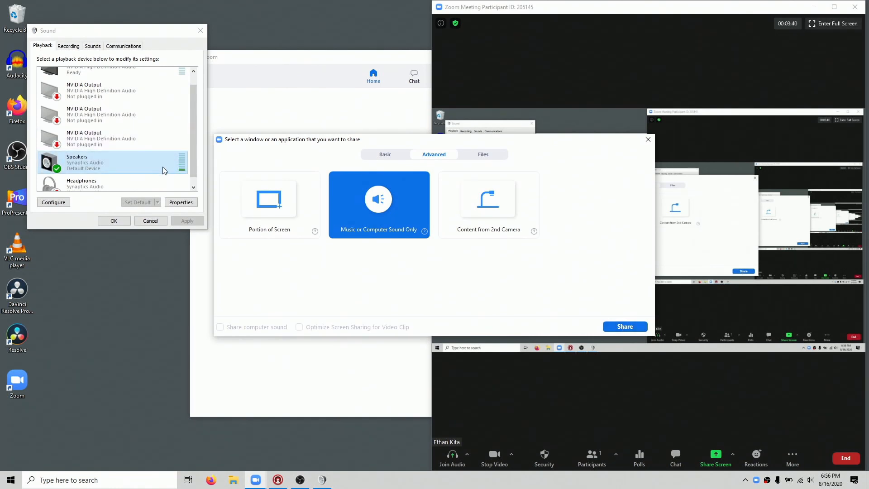
pyautogui.click(216, 162)
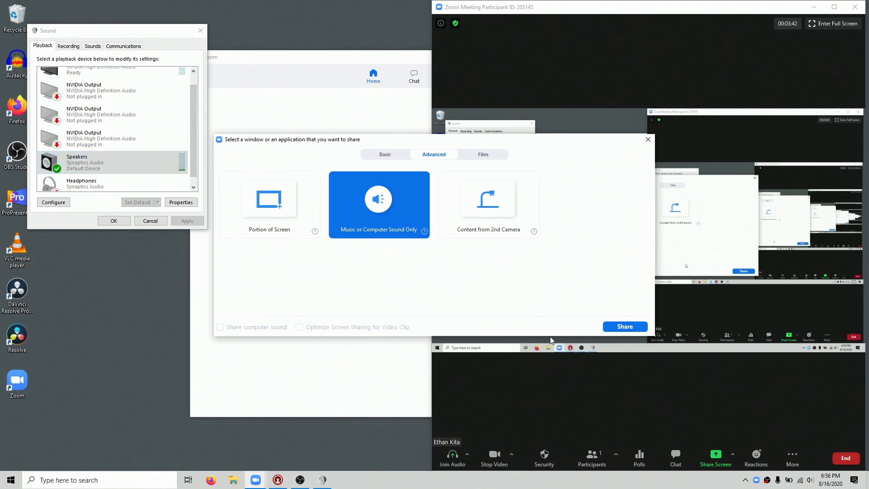
pyautogui.click(624, 327)
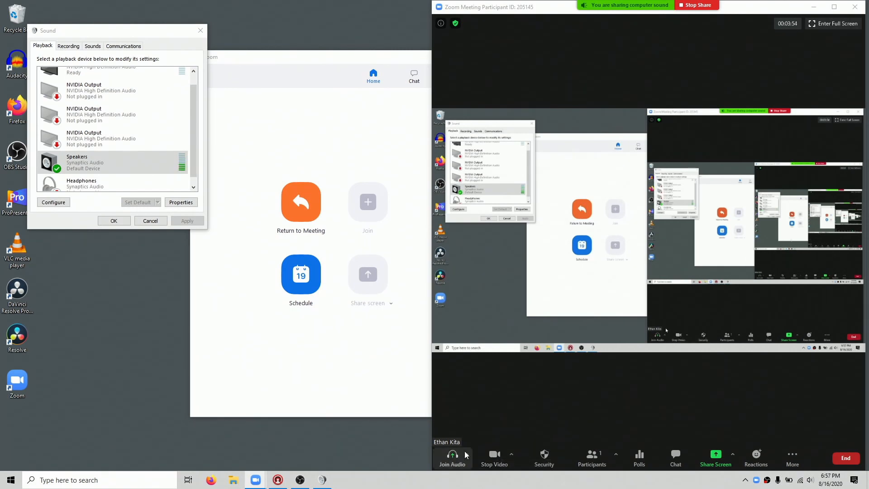
# Check the selectable cameras and the additional meeting options in Zoom without changing anything
pyautogui.click(511, 454)
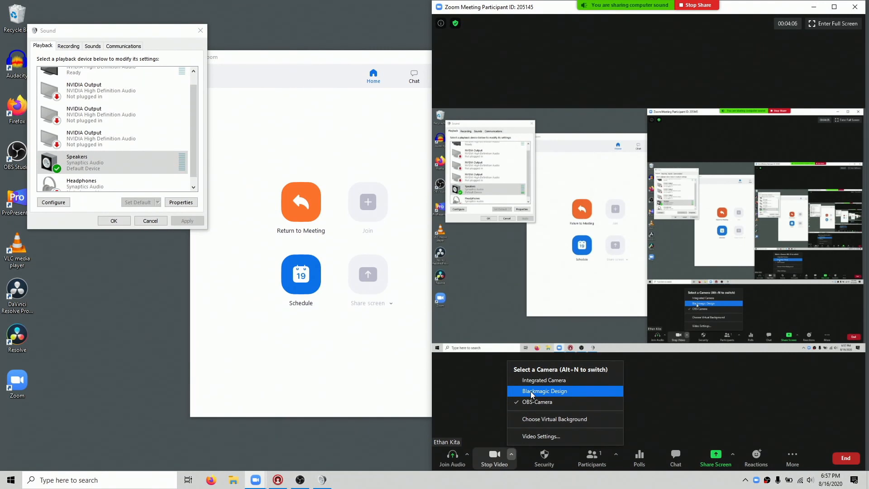
pyautogui.click(484, 406)
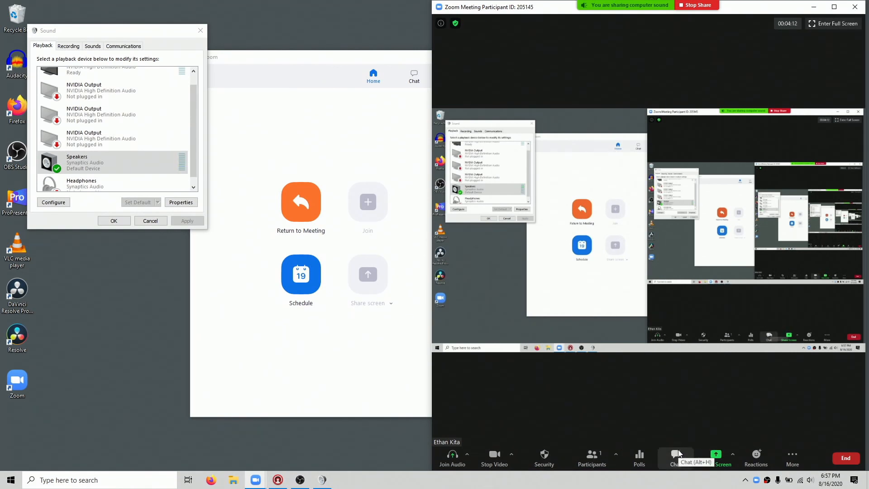
pyautogui.click(792, 457)
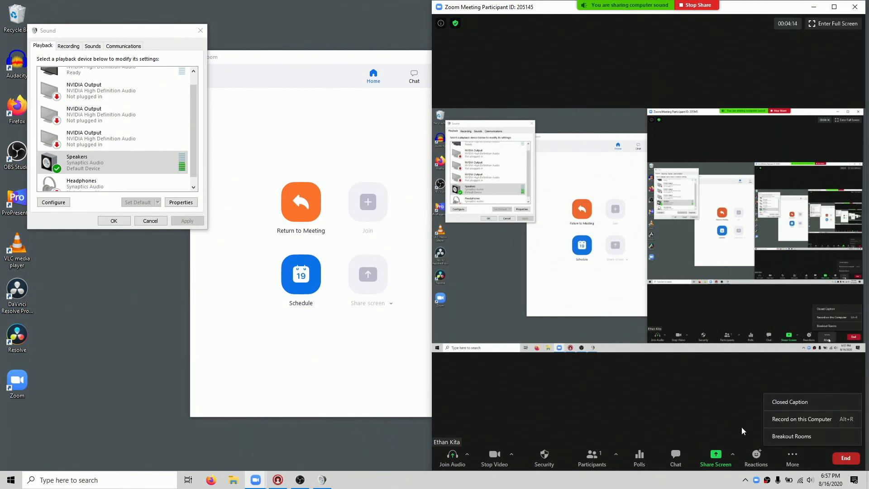
pyautogui.click(735, 421)
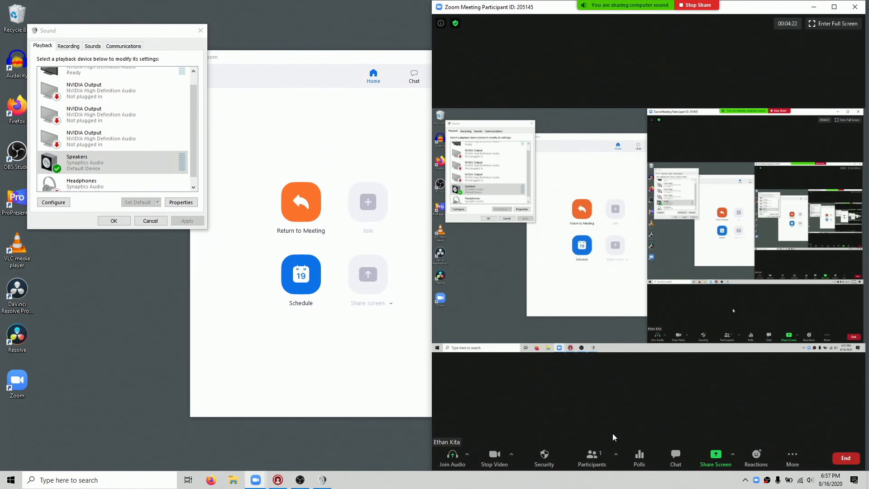
# Open the Zoom participants list and examine the host's audio status, the video's options and the additional meeting options
pyautogui.click(594, 459)
pyautogui.moveTo(831, 50)
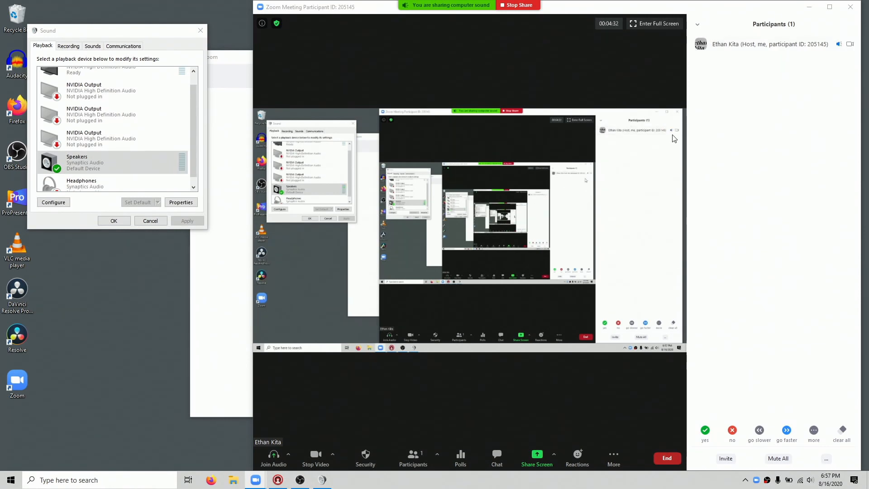
pyautogui.moveTo(797, 50)
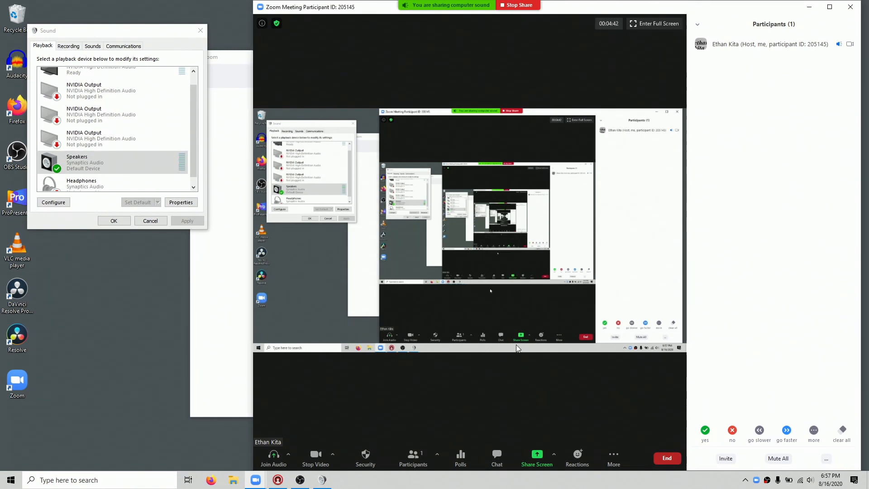
pyautogui.rightClick(543, 290)
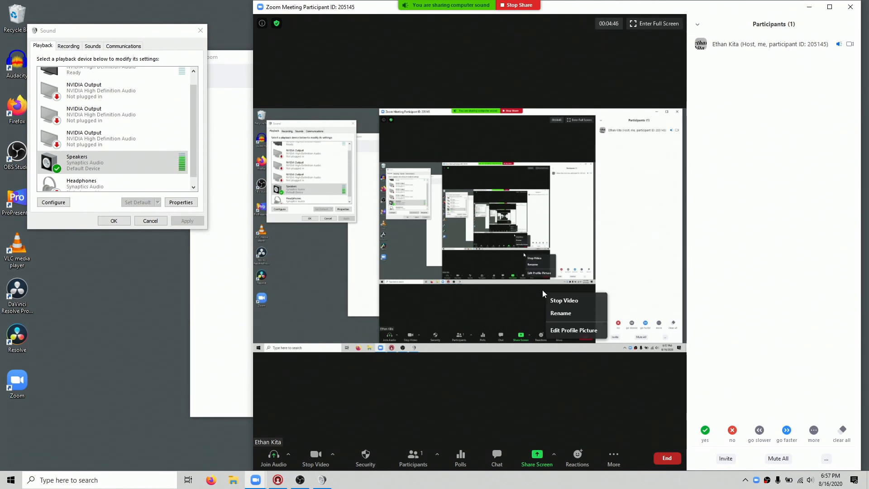
pyautogui.click(554, 372)
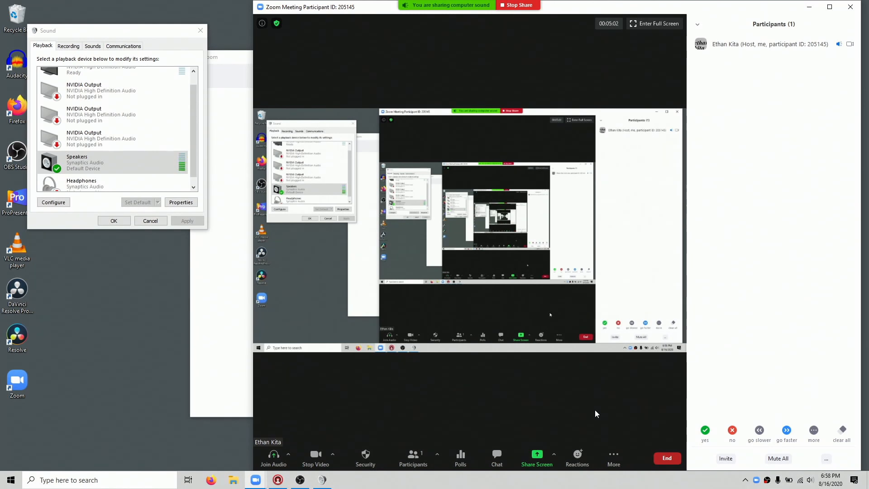
pyautogui.click(623, 458)
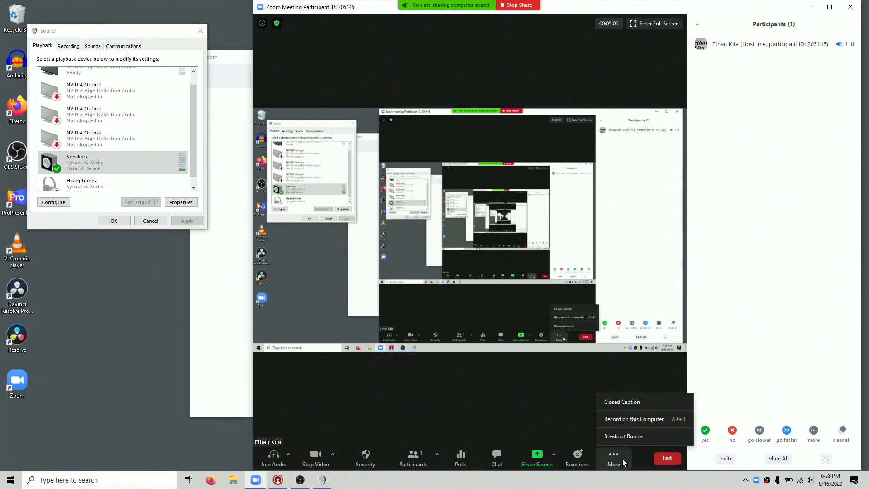
pyautogui.click(566, 422)
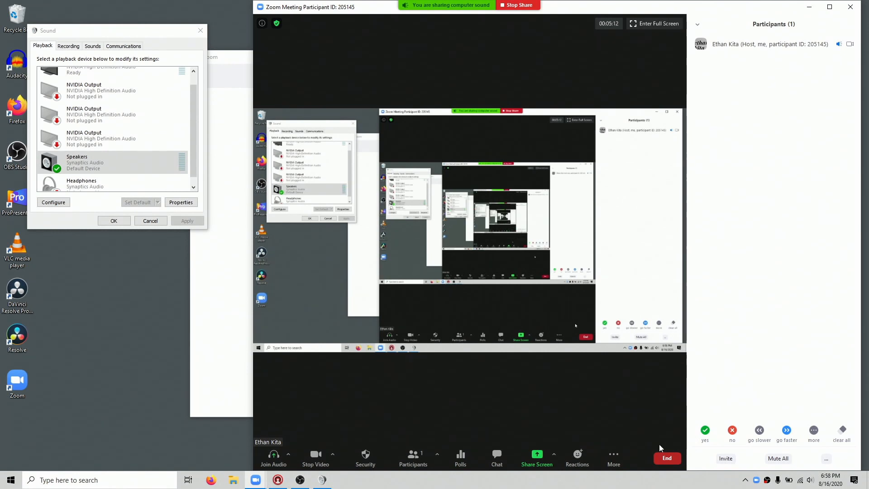
# End the Zoom meeting for all participants and close the Zoom home window
pyautogui.click(664, 458)
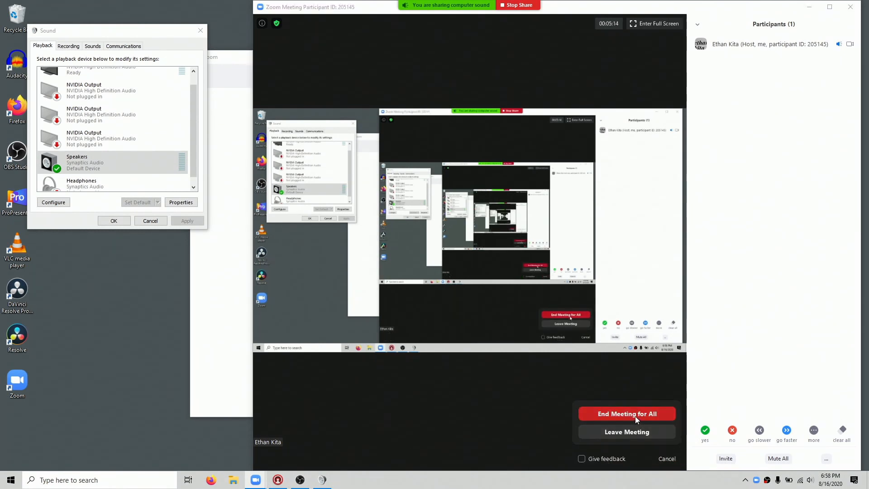
pyautogui.click(635, 416)
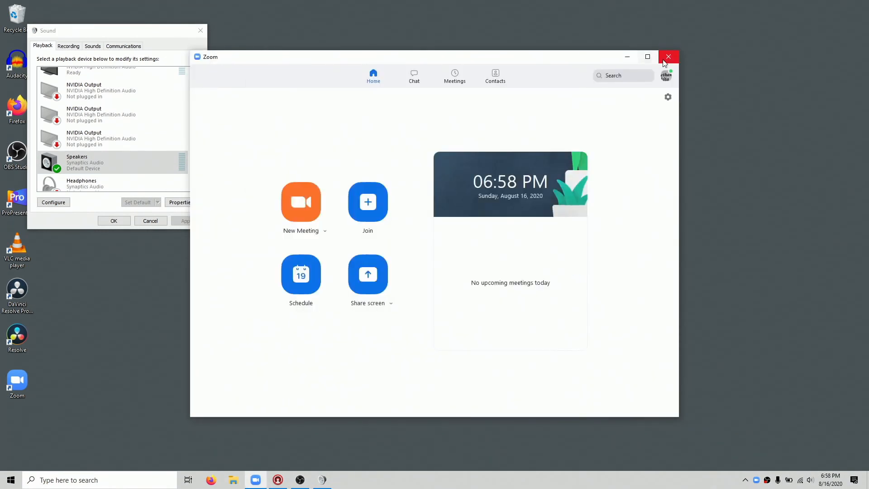
pyautogui.click(664, 59)
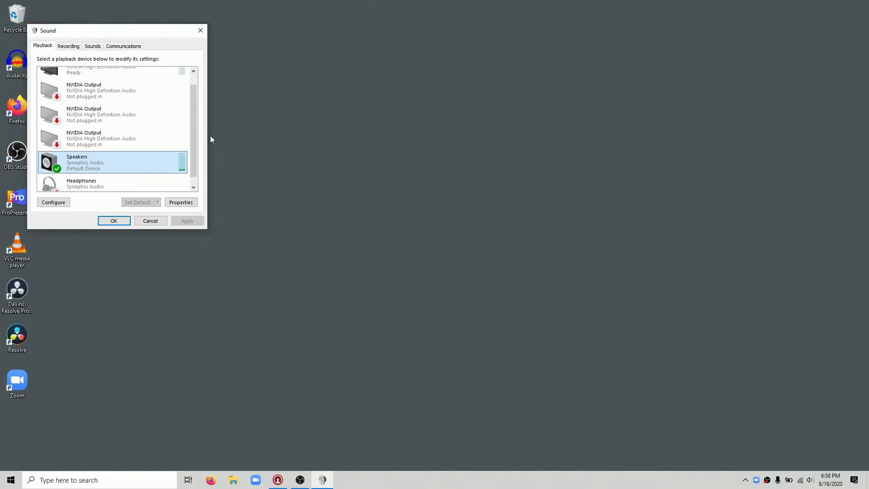
# Switch to ATEM Software Control and browse the media library on Windows (C:) to the Pictures folder of The Way AV
pyautogui.moveTo(146, 33); pyautogui.dragTo(181, 45)
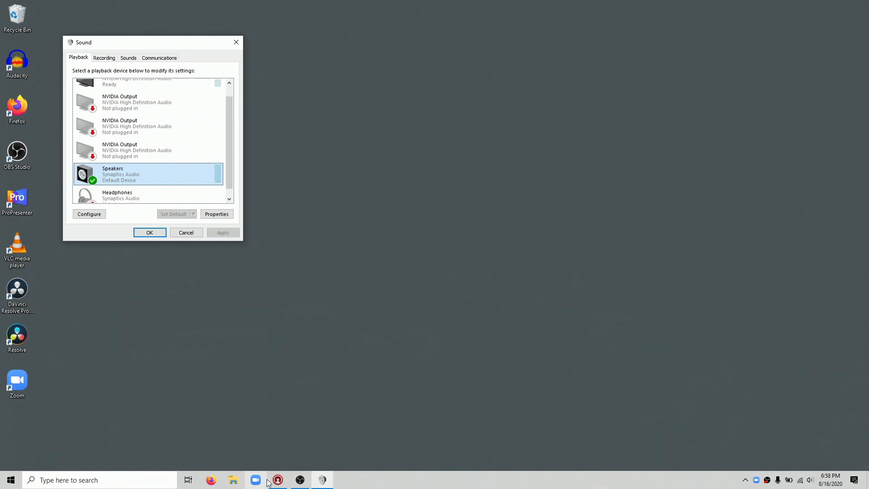
pyautogui.moveTo(274, 482)
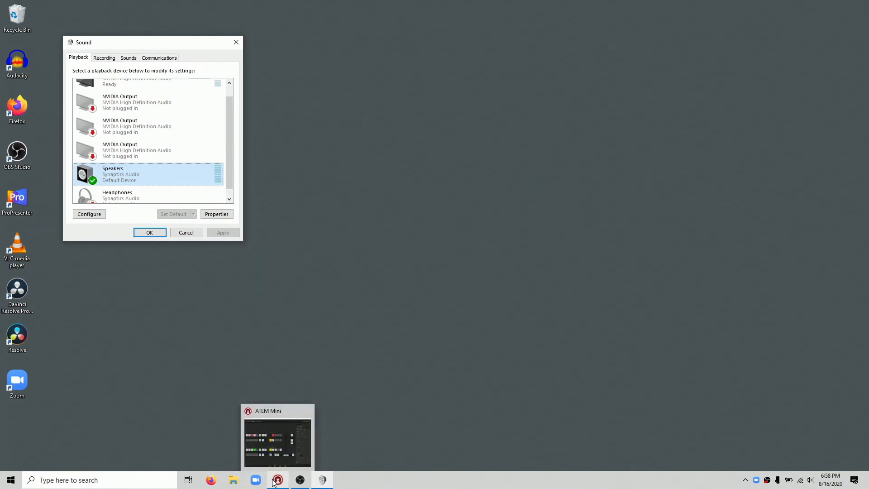
pyautogui.click(273, 481)
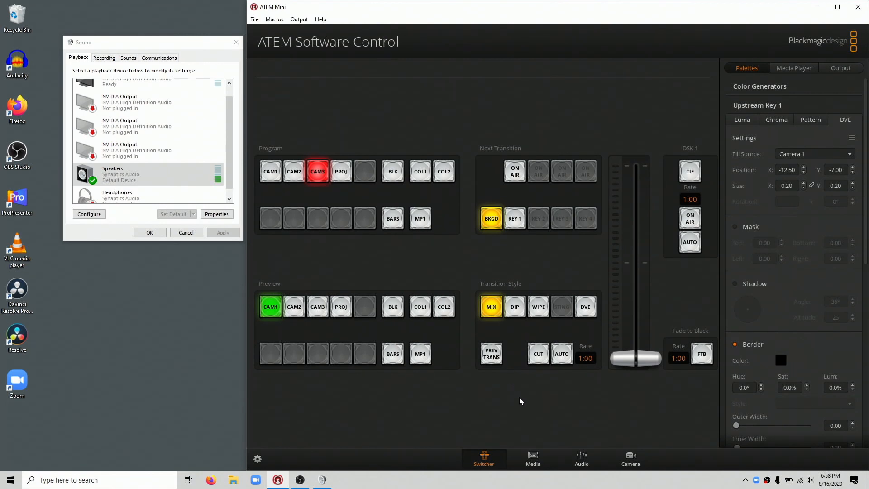
pyautogui.click(543, 457)
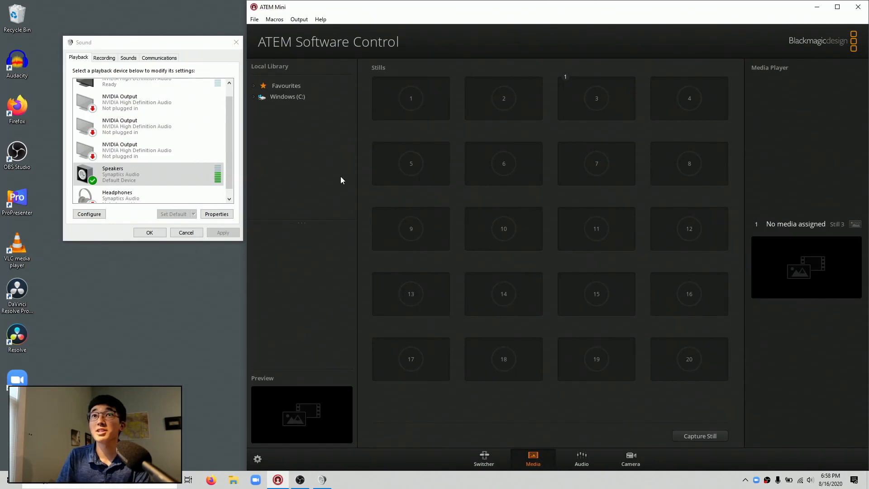
pyautogui.doubleClick(267, 98)
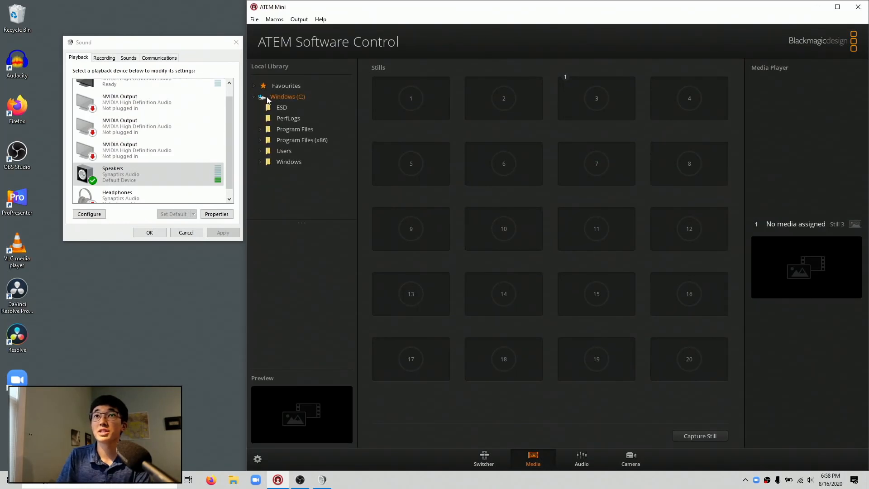
pyautogui.doubleClick(287, 149)
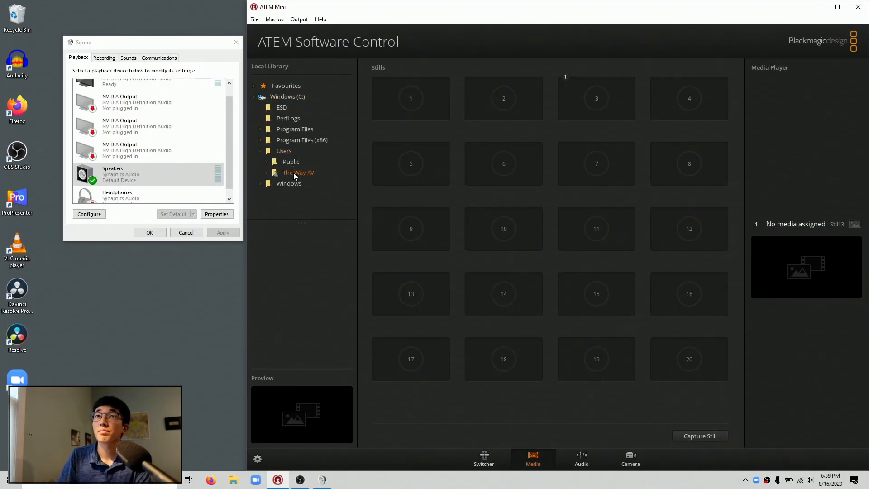
pyautogui.doubleClick(293, 172)
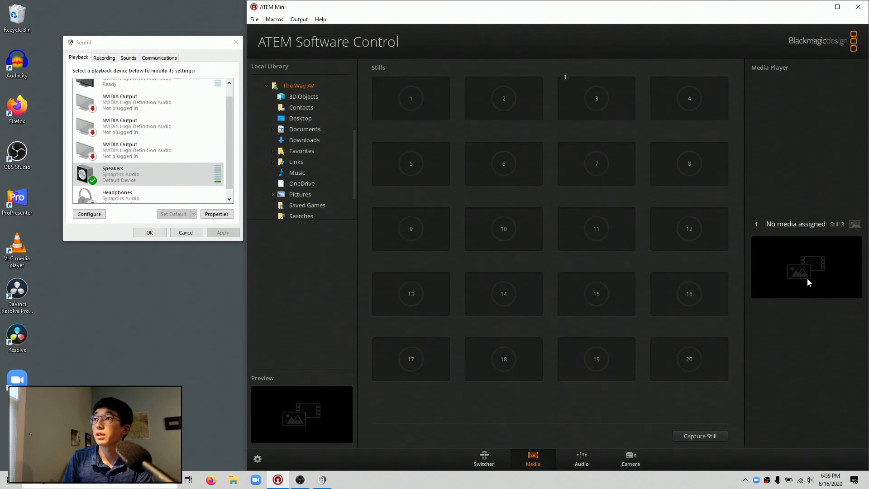
pyautogui.click(297, 193)
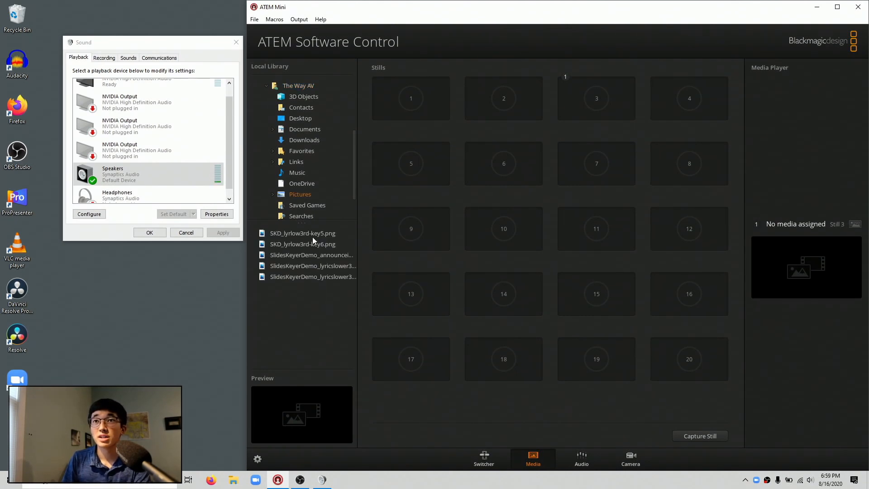
# Load SKD_lyrlow3rd-key5, SKD_lyrlow3rd-key6 and the SlidesKeyerDemo announcement image into stills 1 to 3, and assign still 1 to the media player
pyautogui.moveTo(312, 234); pyautogui.dragTo(495, 95)
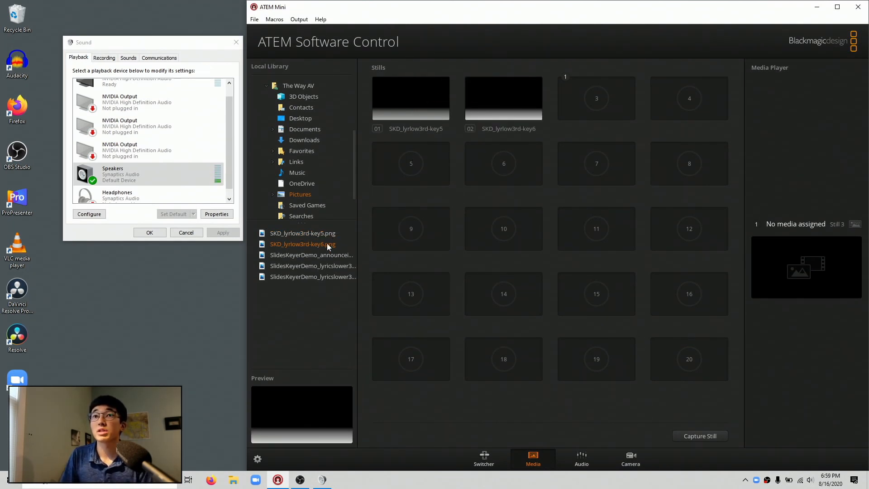
pyautogui.moveTo(321, 254); pyautogui.dragTo(591, 102)
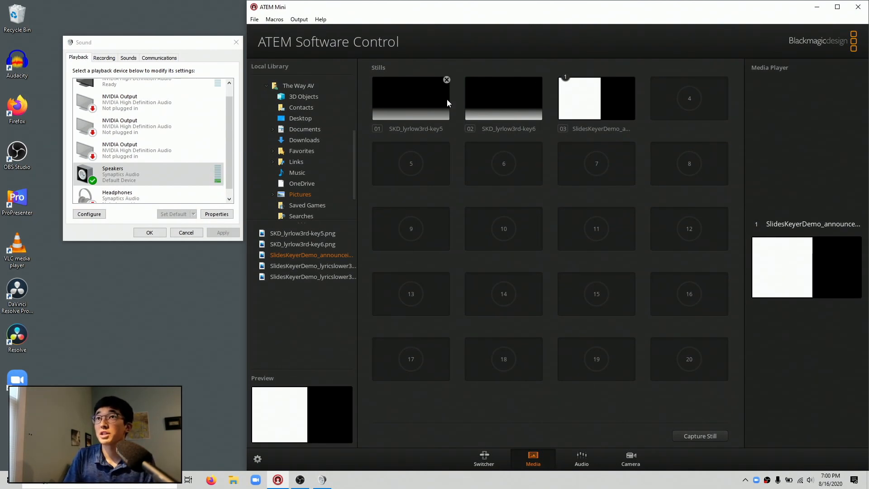
pyautogui.moveTo(447, 99); pyautogui.dragTo(793, 276)
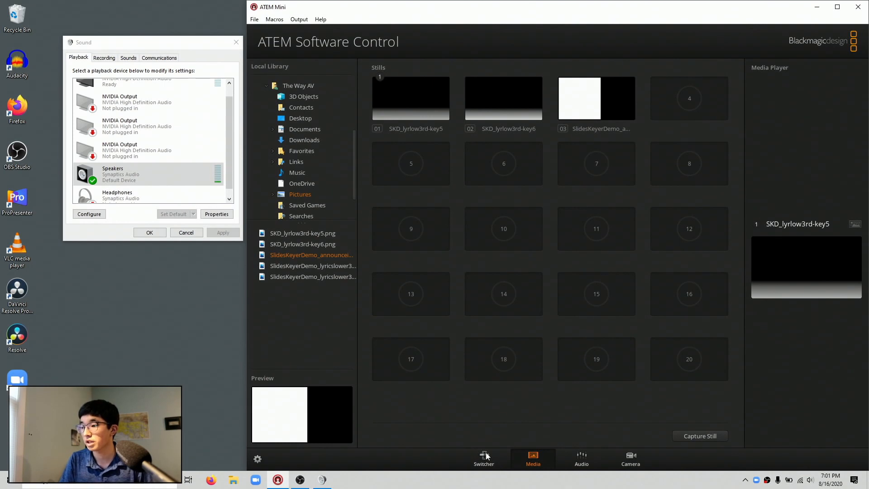
# Return to the switcher controls and set Upstream Key 1 to the Luma key type with its settings expanded
pyautogui.click(487, 455)
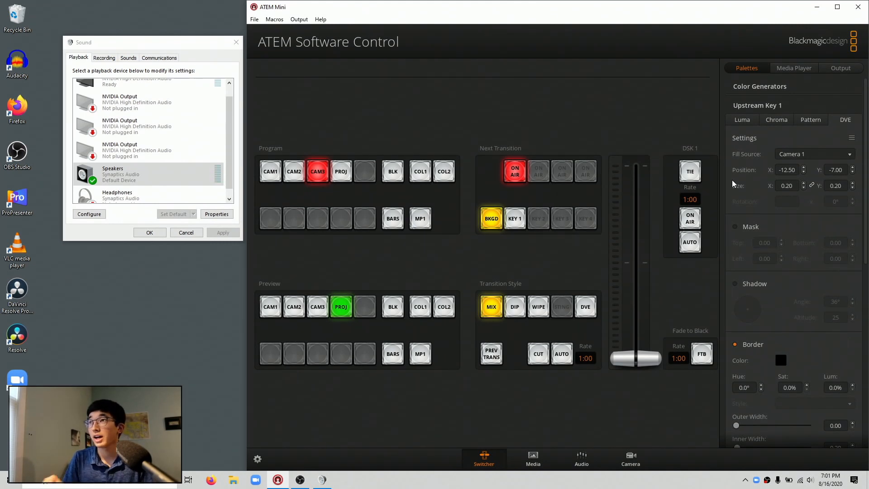
pyautogui.click(743, 123)
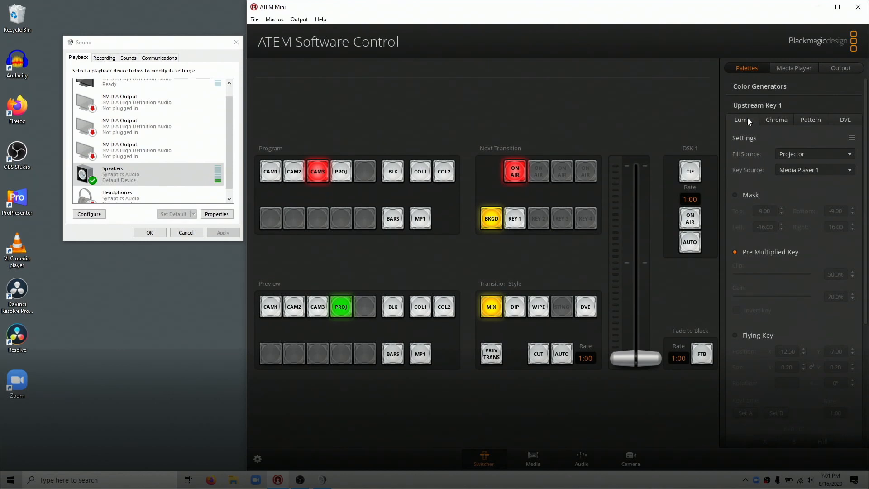
pyautogui.click(750, 105)
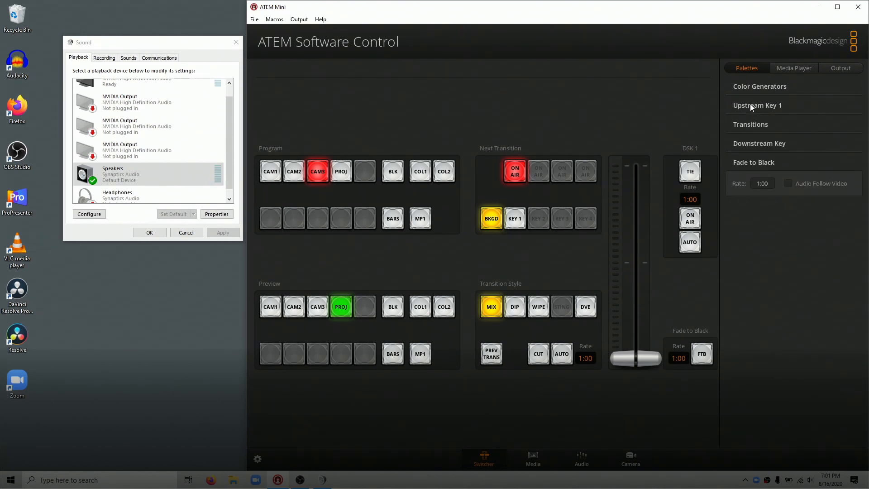
pyautogui.click(750, 105)
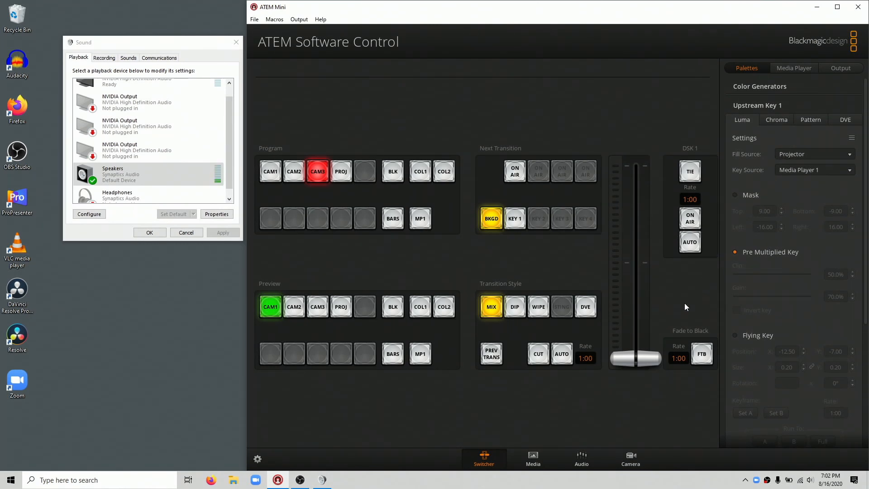
# Compare the still assigned to the media player with the fill and key sources of Upstream Key 1, and review the luma settings
pyautogui.click(536, 457)
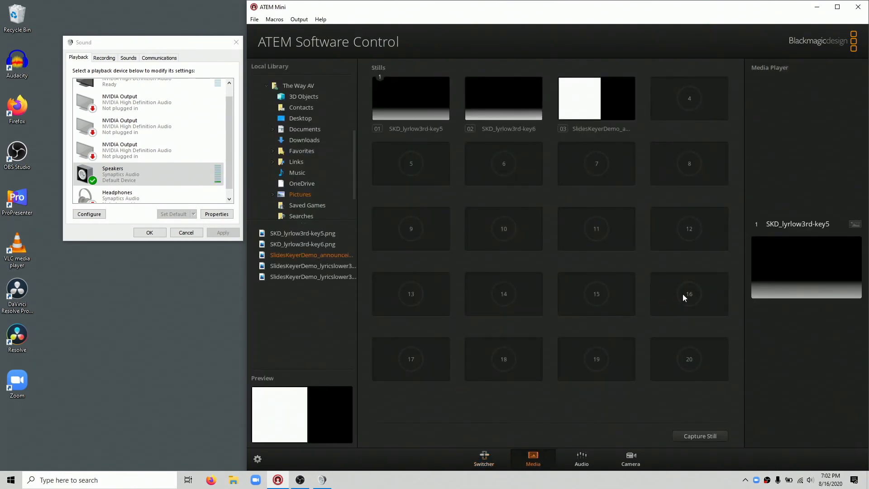
pyautogui.click(488, 453)
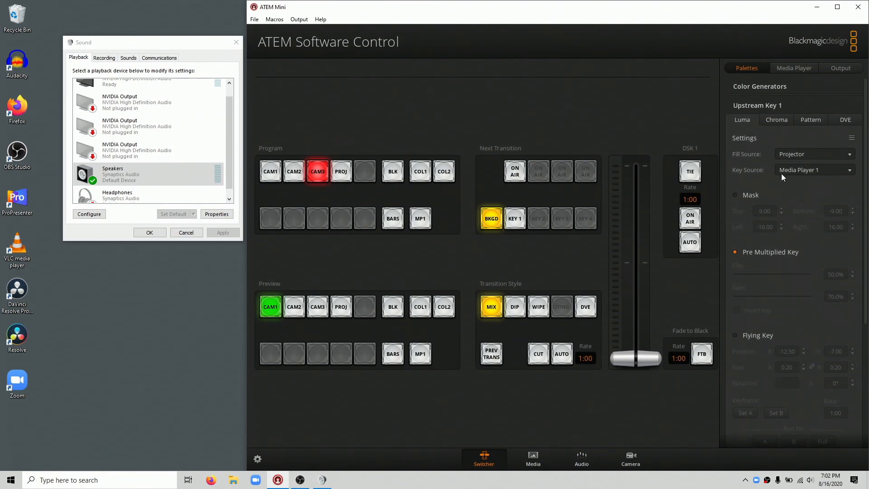
pyautogui.click(539, 458)
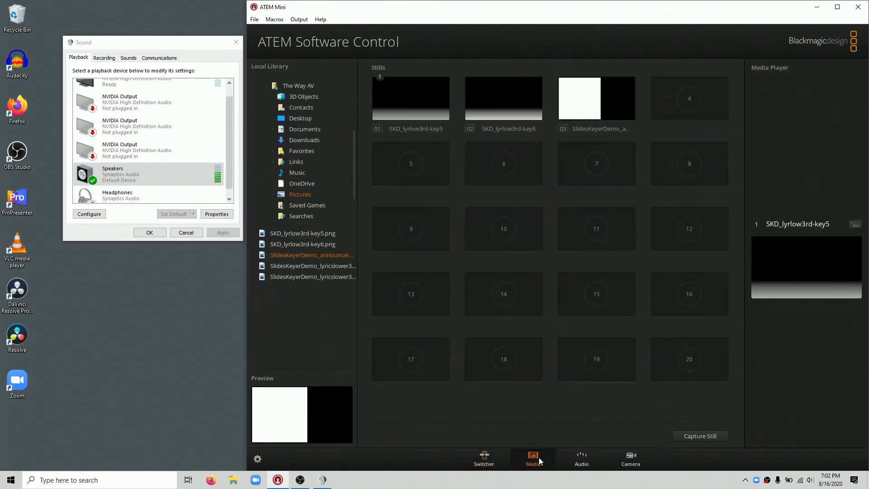
pyautogui.click(493, 455)
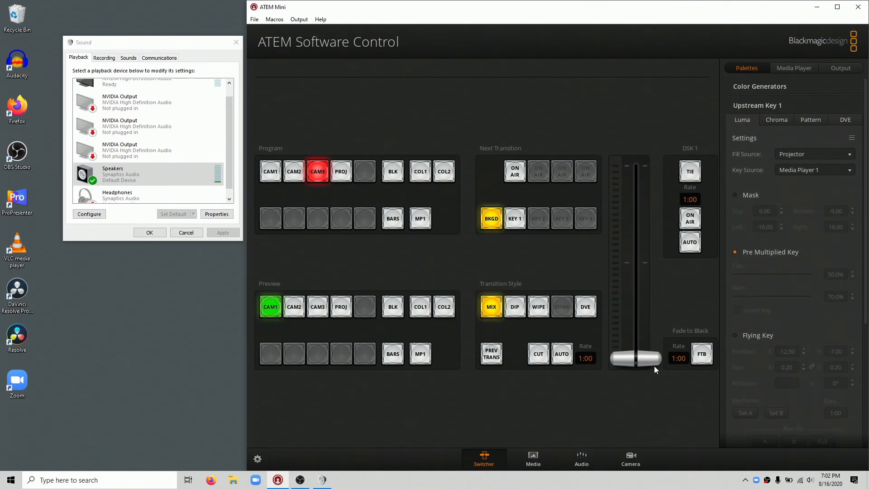
pyautogui.scroll(-5, 785, 328)
pyautogui.scroll(5, 786, 327)
# Include Key 1 with the background in the next transition, cut from CAM1 to CAM3, and exclude Key 1 again
pyautogui.click(519, 222)
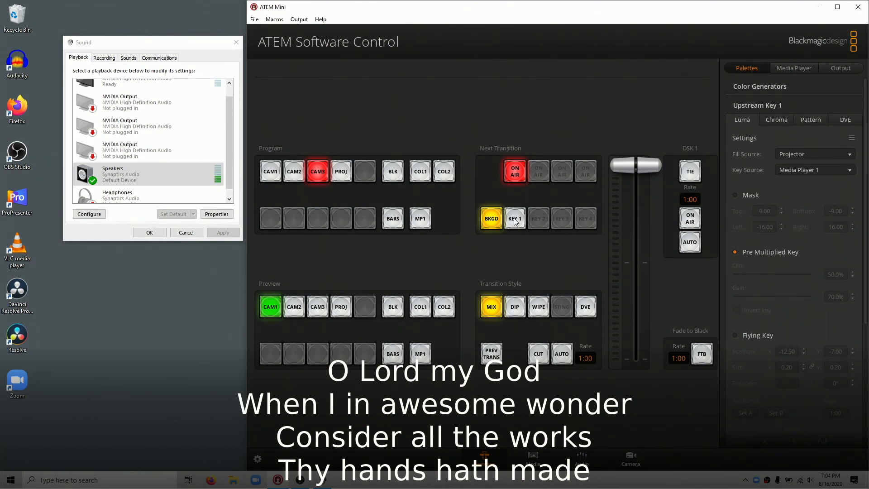
pyautogui.click(515, 218)
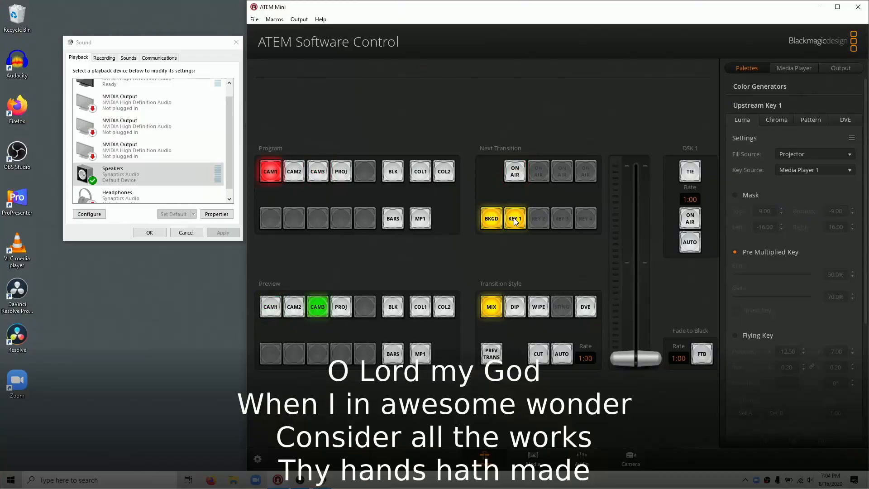
pyautogui.press('space')
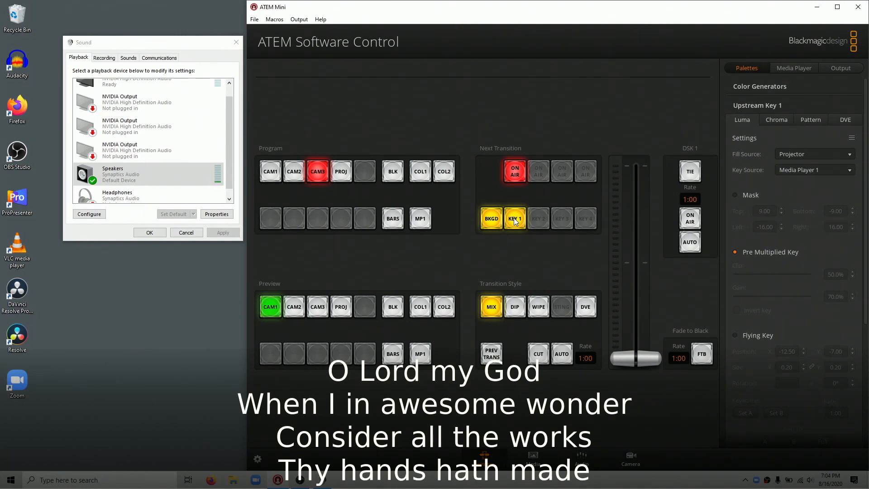
pyautogui.click(515, 220)
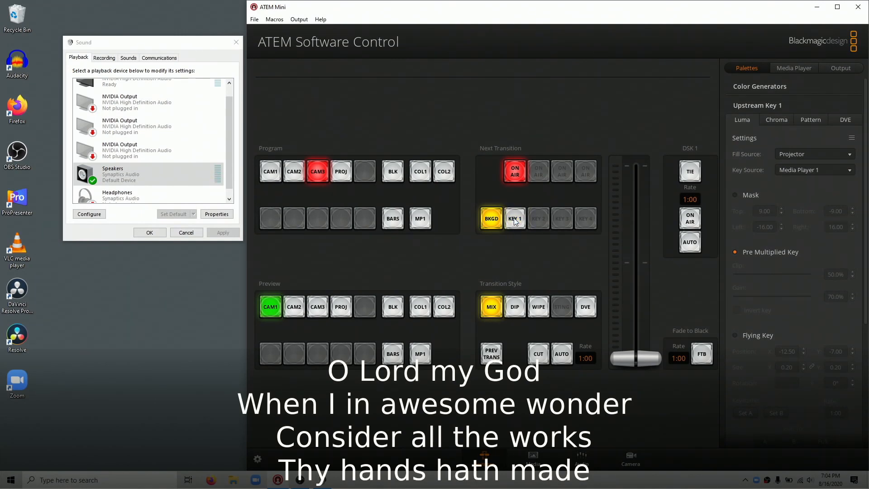
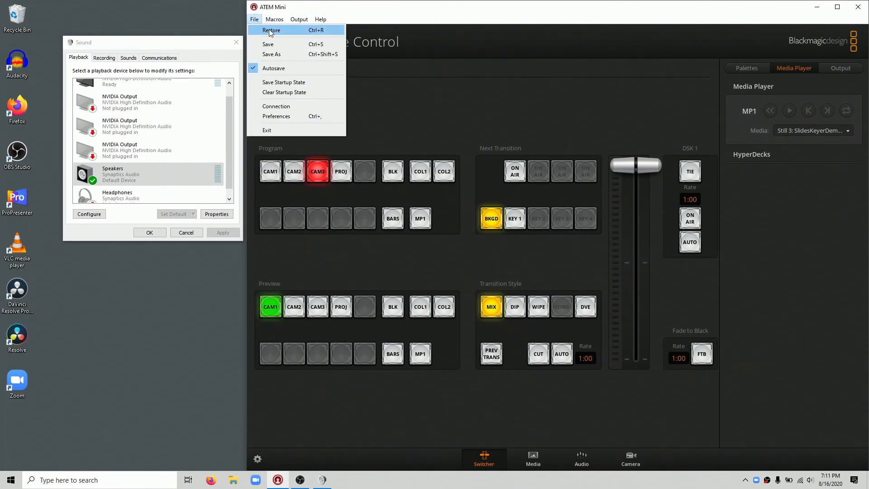
# Examine the general preferences and the button-to-input mapping in the ATEM preferences, leaving them unchanged
pyautogui.moveTo(325, 21)
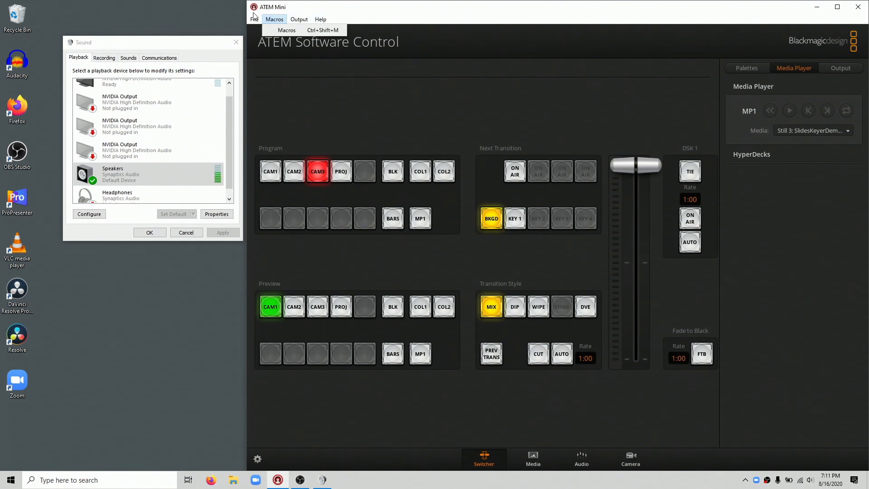
pyautogui.moveTo(296, 21)
pyautogui.moveTo(254, 20)
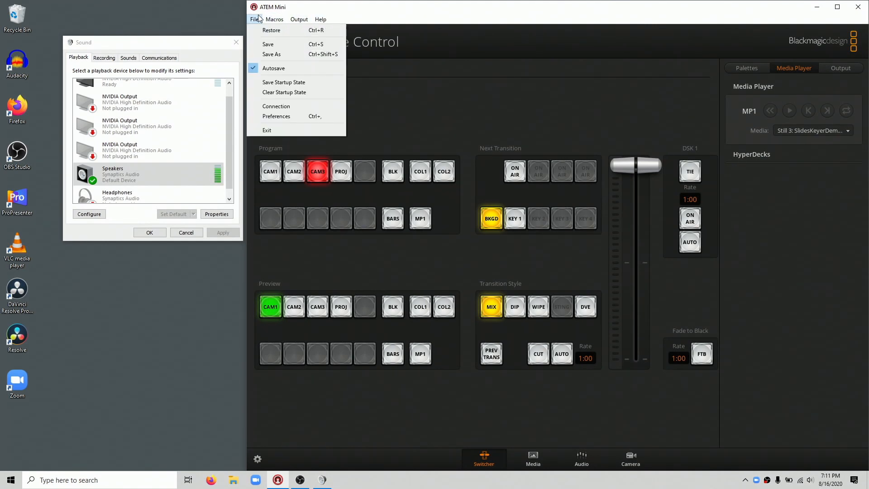
pyautogui.click(281, 112)
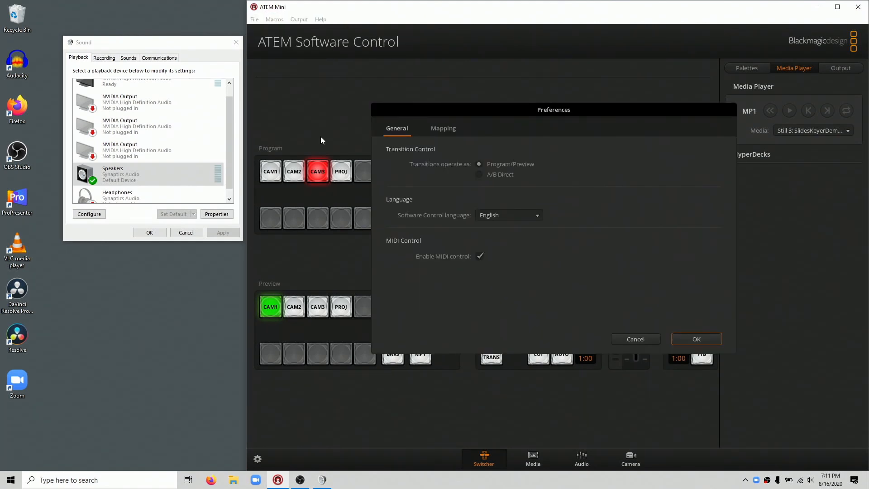
pyautogui.click(442, 129)
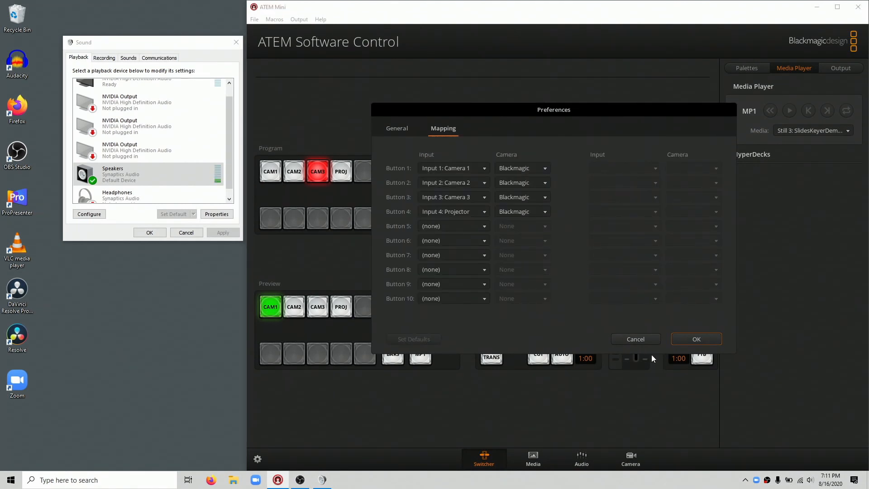
pyautogui.click(643, 339)
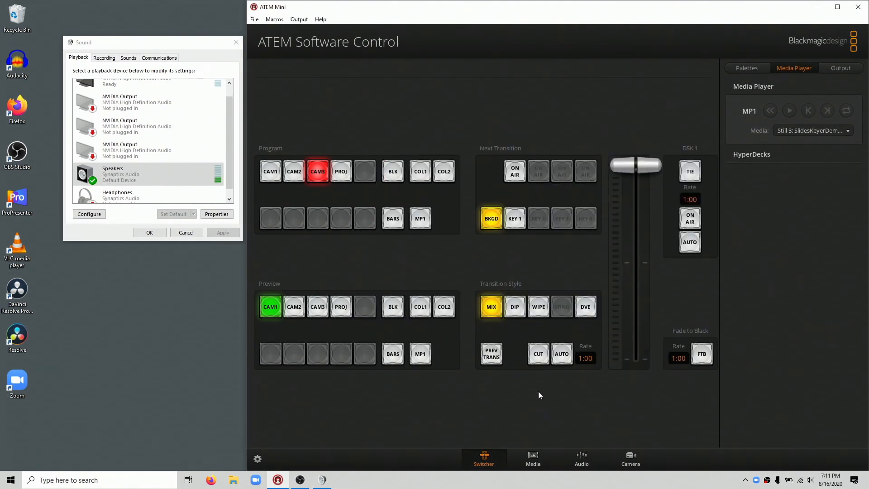
# Check the Split Audio options in the switcher settings and close the settings
pyautogui.click(257, 459)
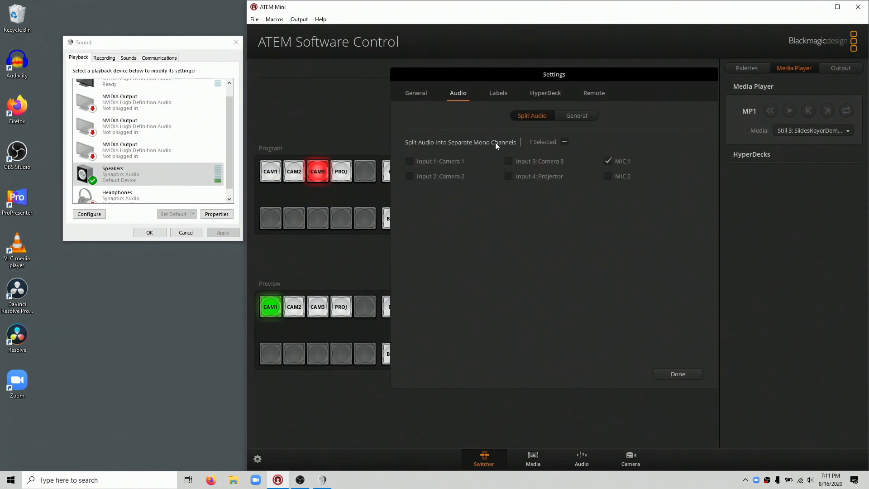
pyautogui.moveTo(455, 75); pyautogui.dragTo(170, 96)
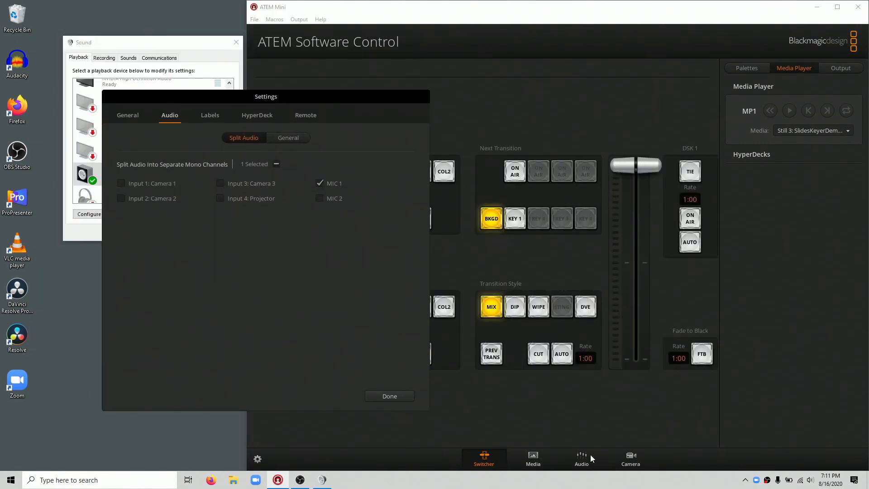
pyautogui.click(389, 396)
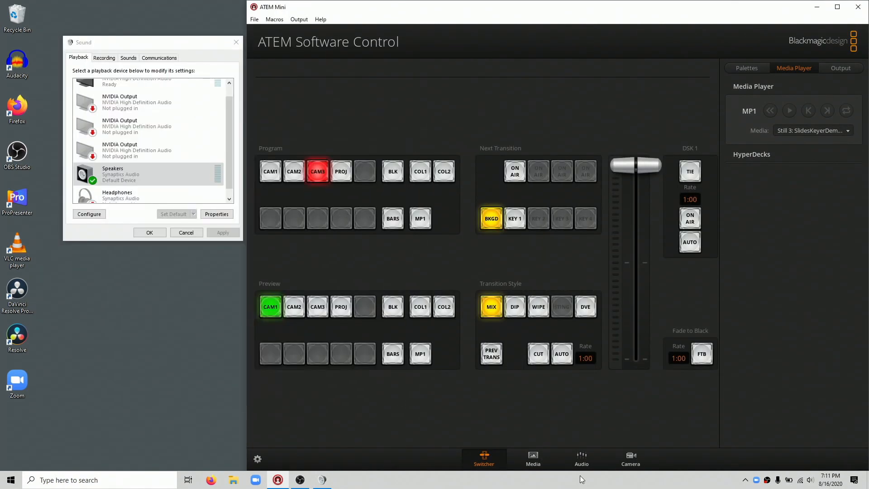
# View the audio mixer, and examine the split audio, audio-follow-video and analog microphone input settings
pyautogui.click(580, 453)
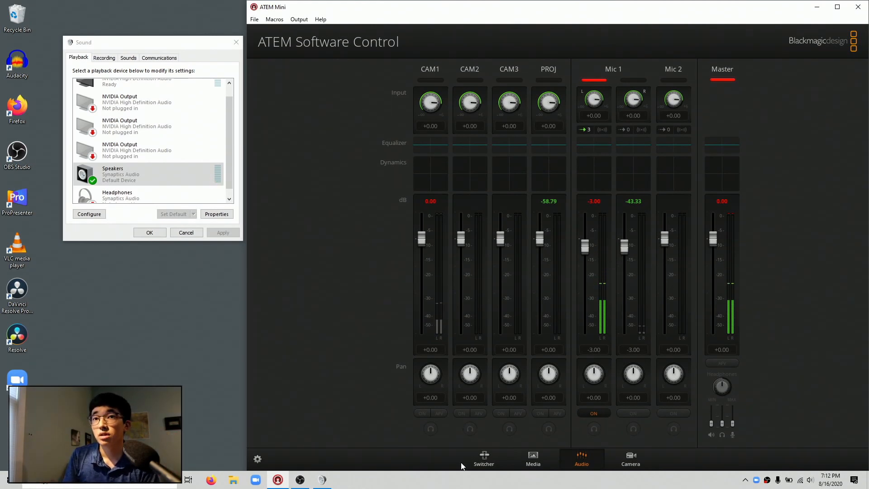
pyautogui.click(256, 458)
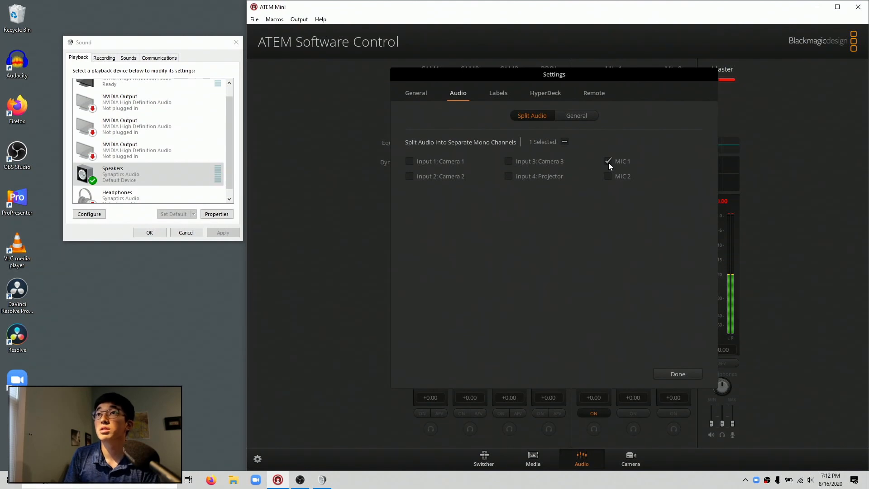
pyautogui.click(576, 116)
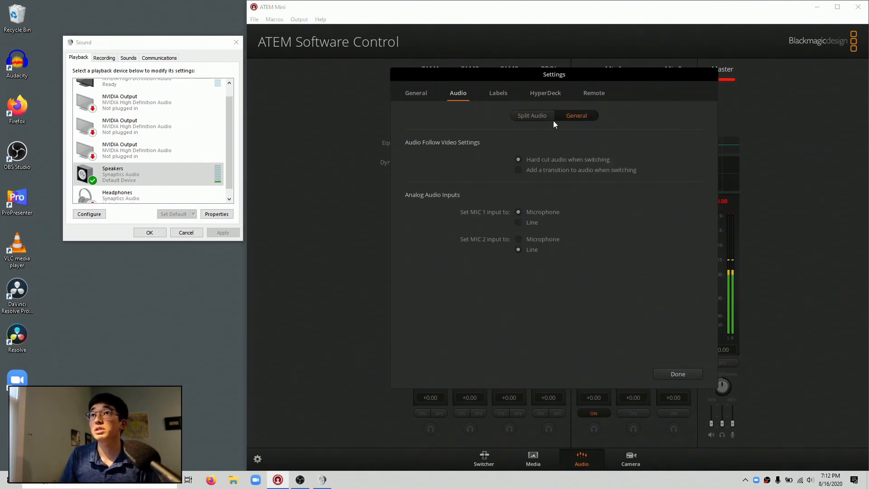
# Move the settings window clear of the audio mixer, review its General, Labels, HyperDeck and Remote pages, and close it
pyautogui.moveTo(571, 75); pyautogui.dragTo(324, 116)
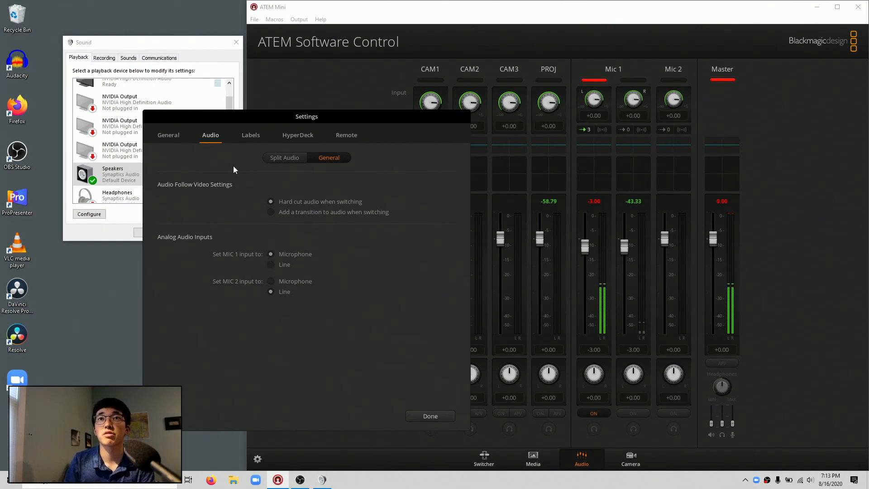
pyautogui.click(170, 135)
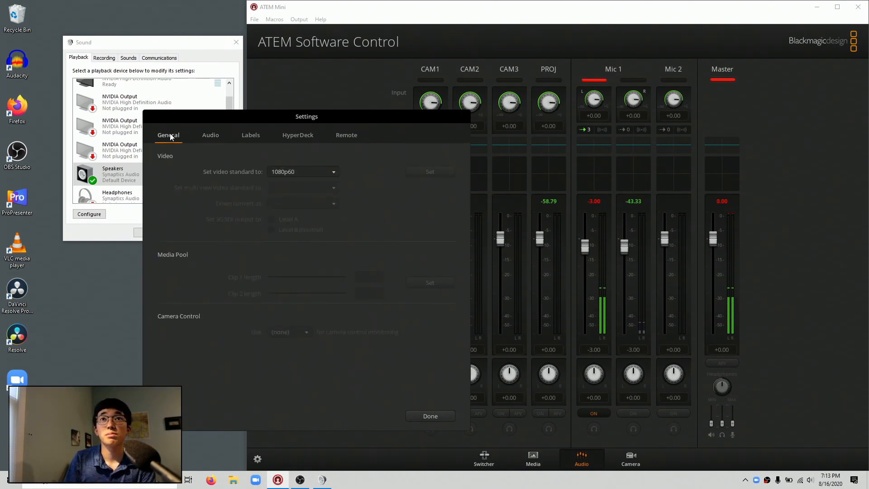
pyautogui.click(257, 134)
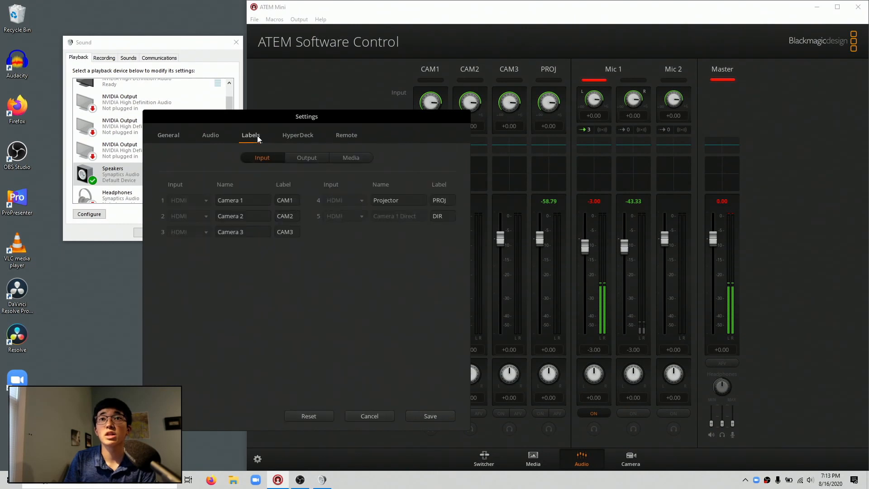
pyautogui.click(294, 137)
pyautogui.click(338, 136)
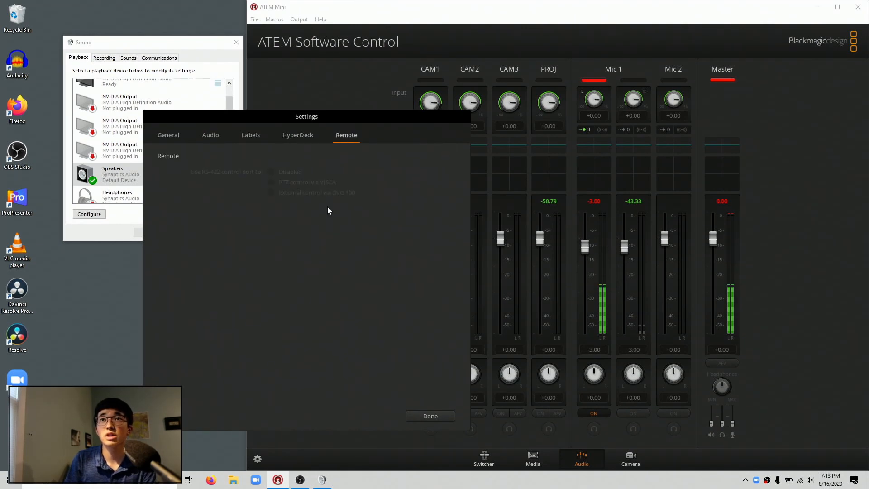
pyautogui.click(409, 415)
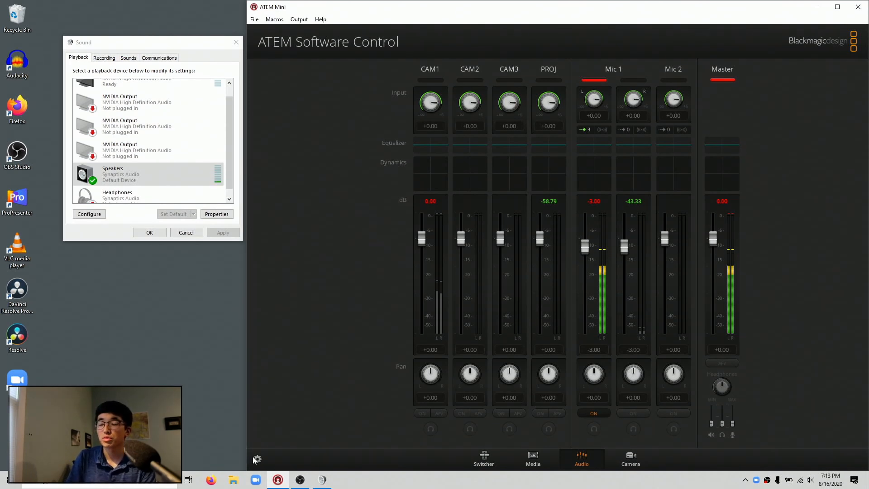
# Launch ATEM Setup, show the Switcher page in ATEM Software Control, and return to ATEM Setup
pyautogui.press('super')
pyautogui.write('at')
pyautogui.press('Return')
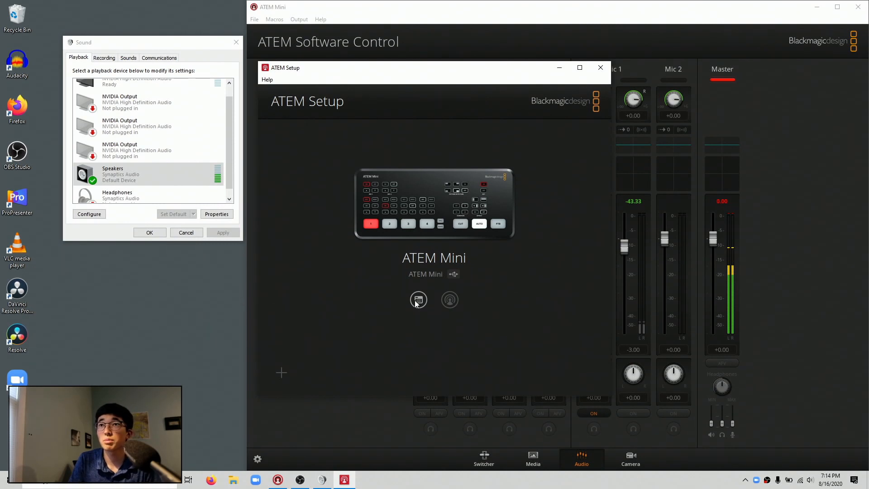
pyautogui.click(474, 457)
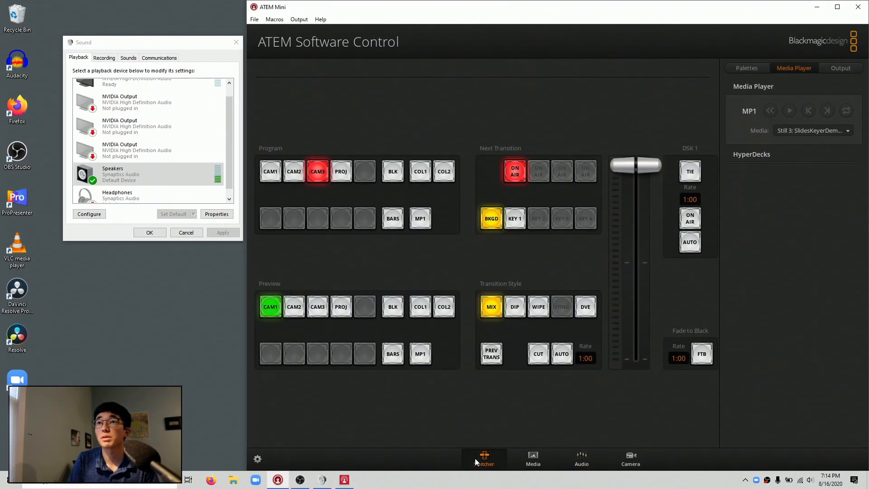
pyautogui.click(343, 480)
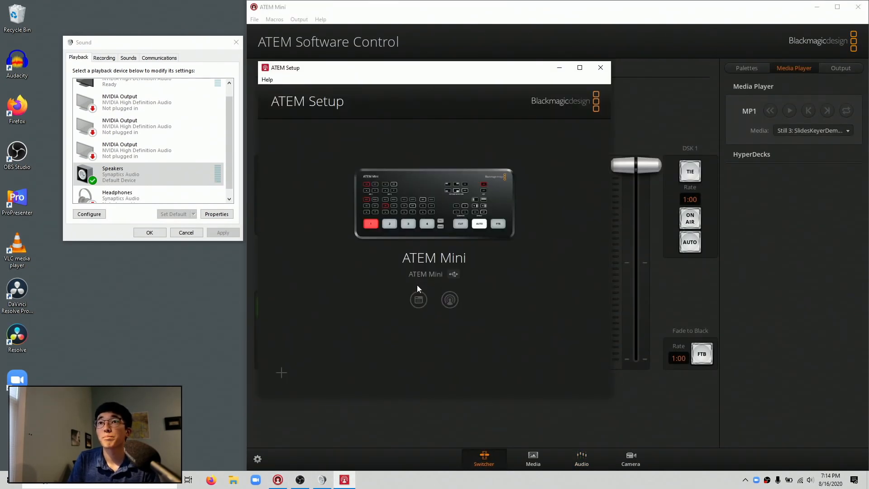
# Examine the ATEM Mini's network, switching mode and keyer transition settings, and leave the configuration without saving
pyautogui.click(418, 298)
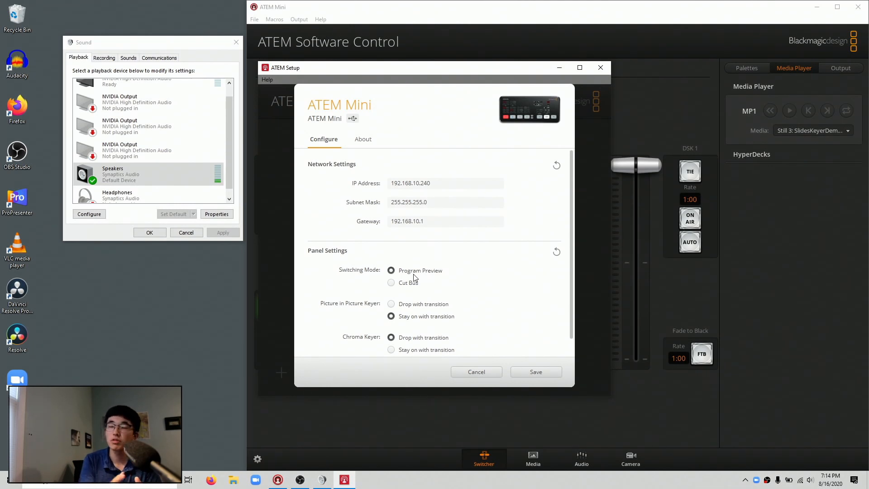
pyautogui.scroll(-1, 451, 287)
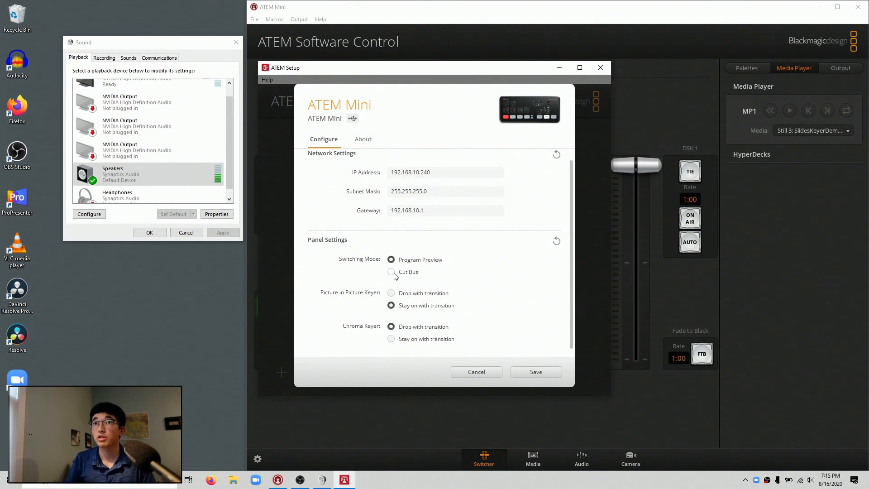
pyautogui.scroll(-1, 473, 322)
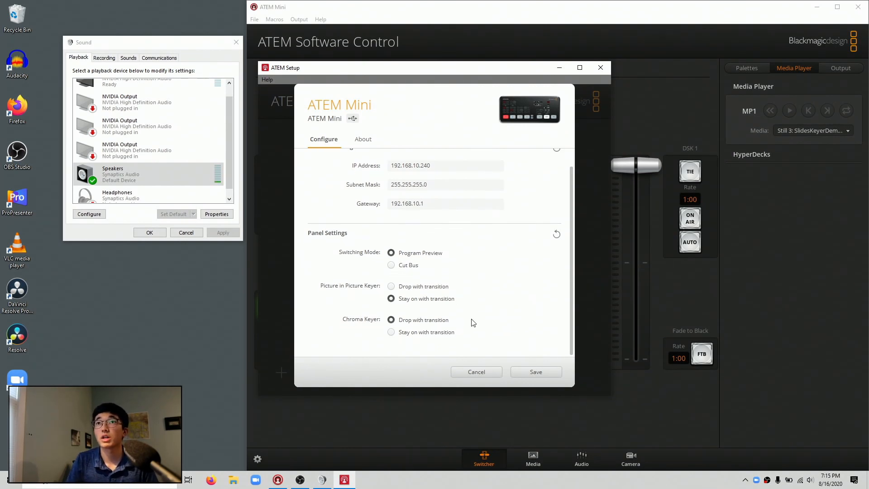
pyautogui.scroll(3, 473, 322)
pyautogui.click(476, 371)
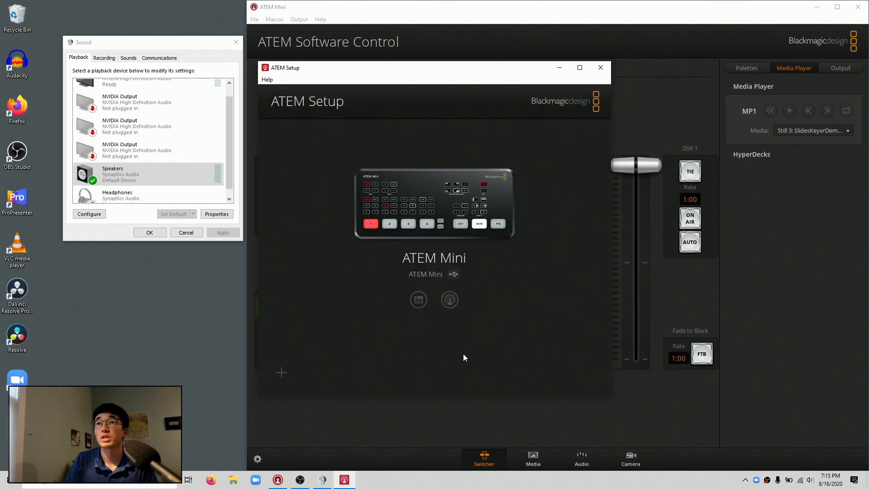
# Try the ATEM Mini's identify function twice and close ATEM Setup
pyautogui.click(450, 300)
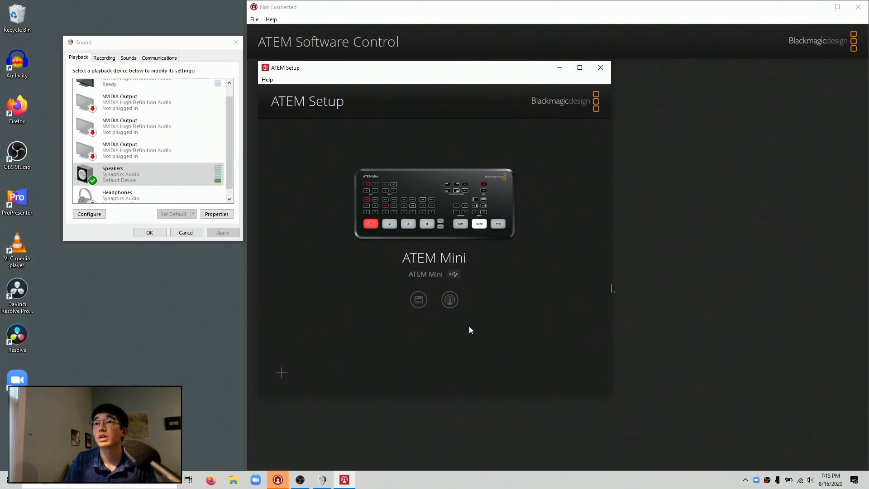
pyautogui.click(451, 301)
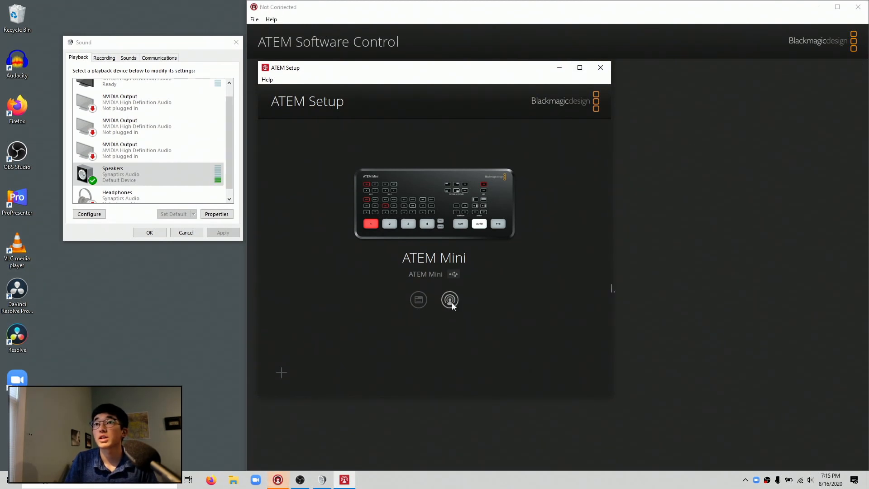
pyautogui.click(597, 69)
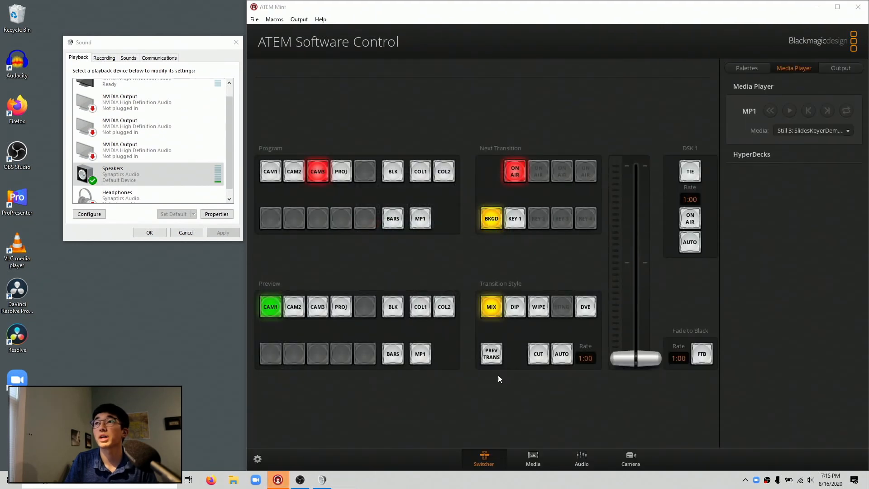
# Show the switcher palettes with Upstream Key 1 collapsed and the Fade to Black settings expanded
pyautogui.click(746, 70)
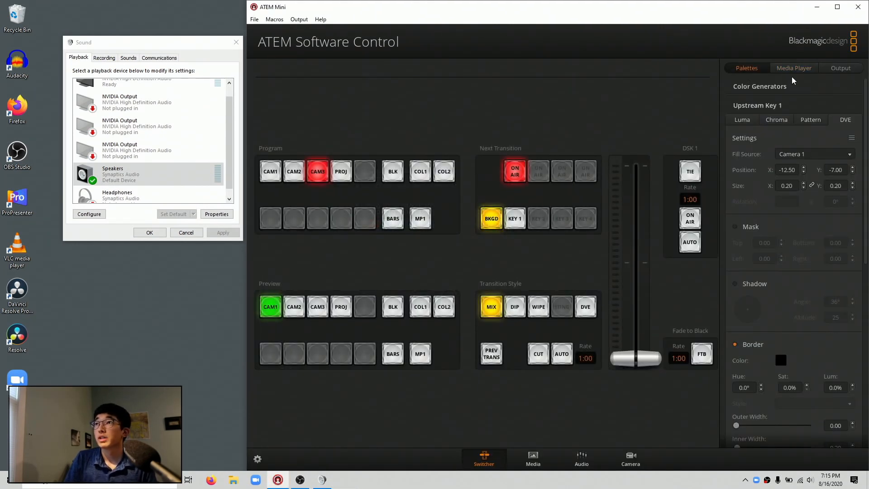
pyautogui.click(743, 103)
pyautogui.click(731, 162)
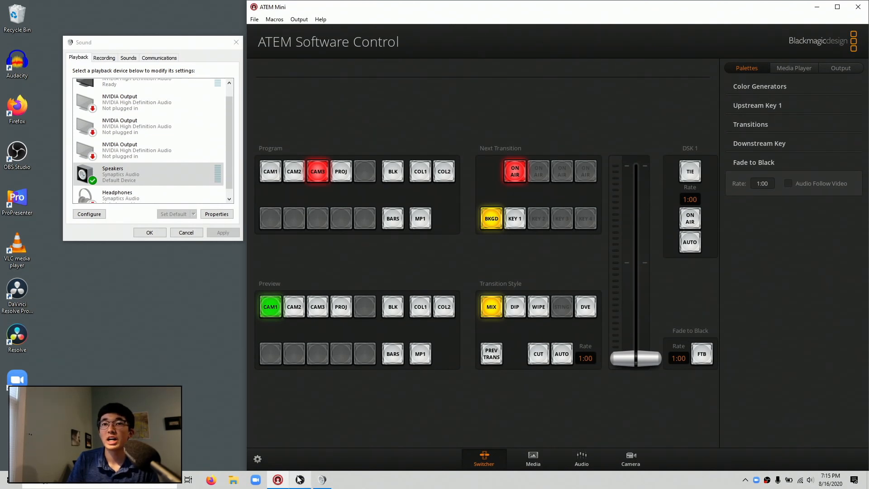
# Run the automatic mix transition from CAM3 to CAM1
pyautogui.moveTo(300, 480)
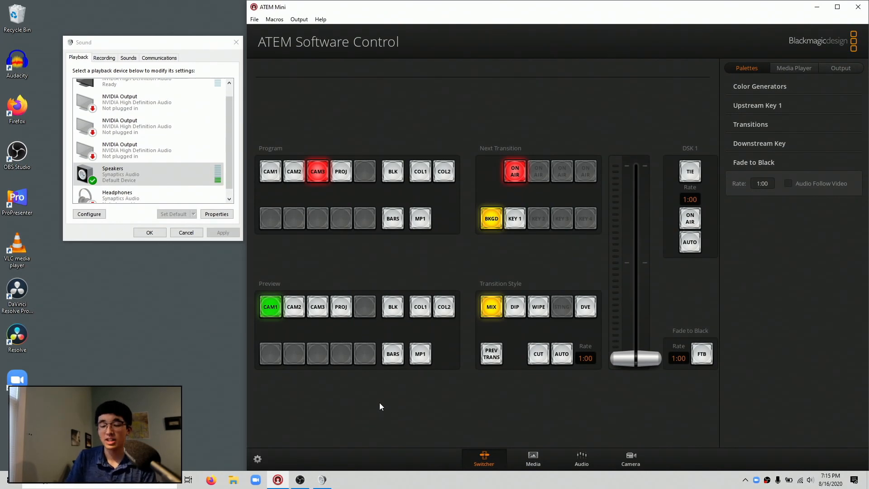
pyautogui.press('Return')
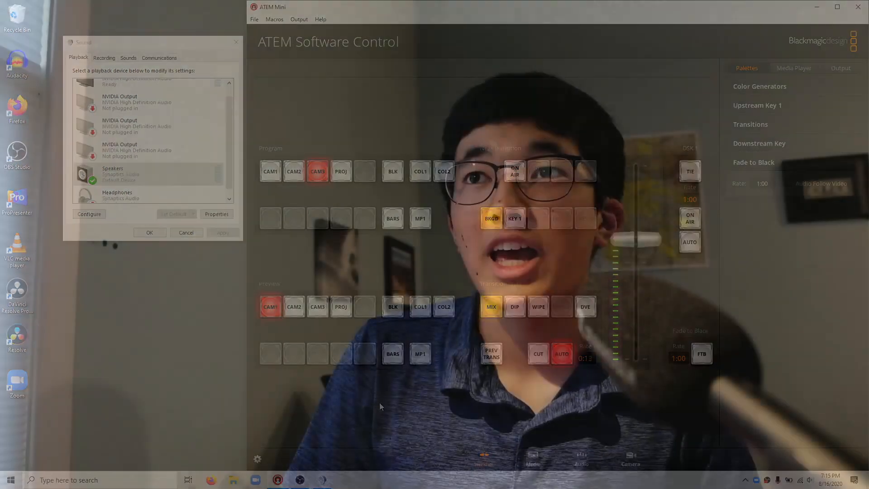